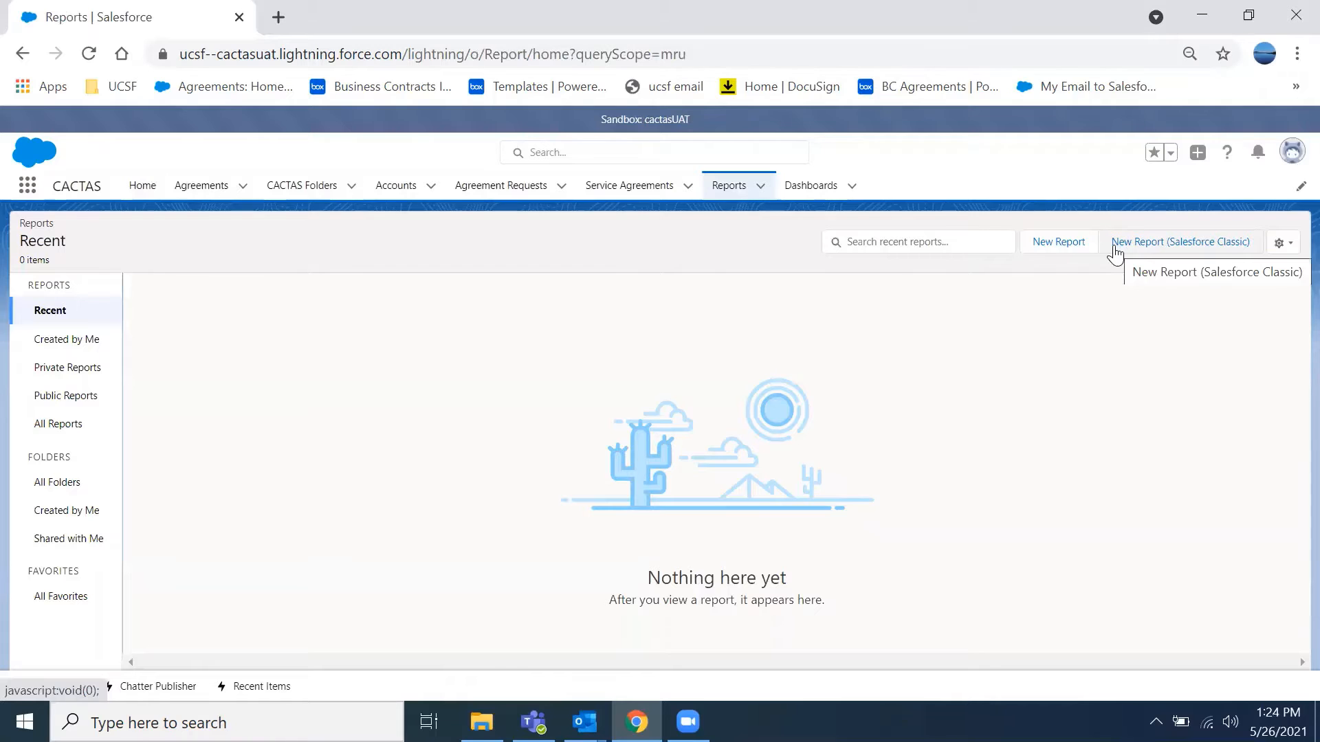
Create a new report based on the Service Agreements report type, searching the report types for "service agreements"
click(1077, 244)
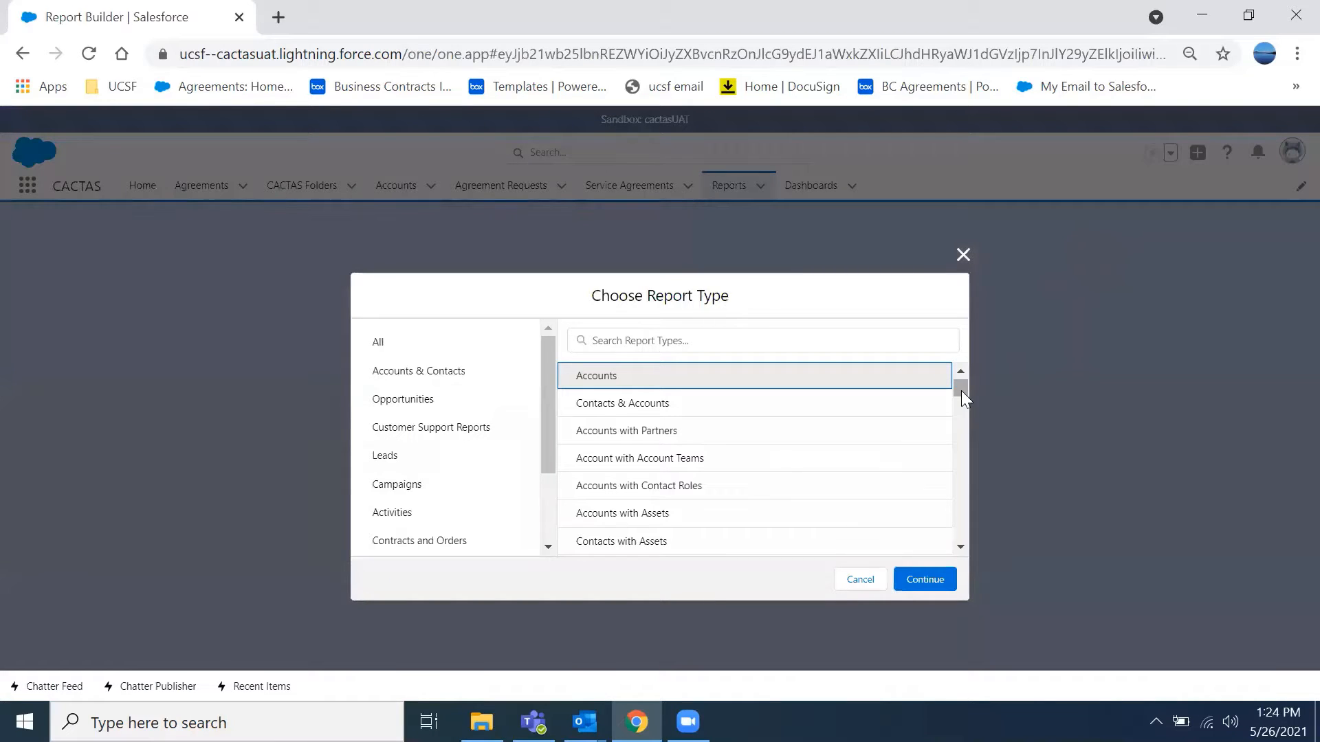
mouse_move(961, 390)
mouse_down()
mouse_move(961, 419)
mouse_move(961, 388)
mouse_up()
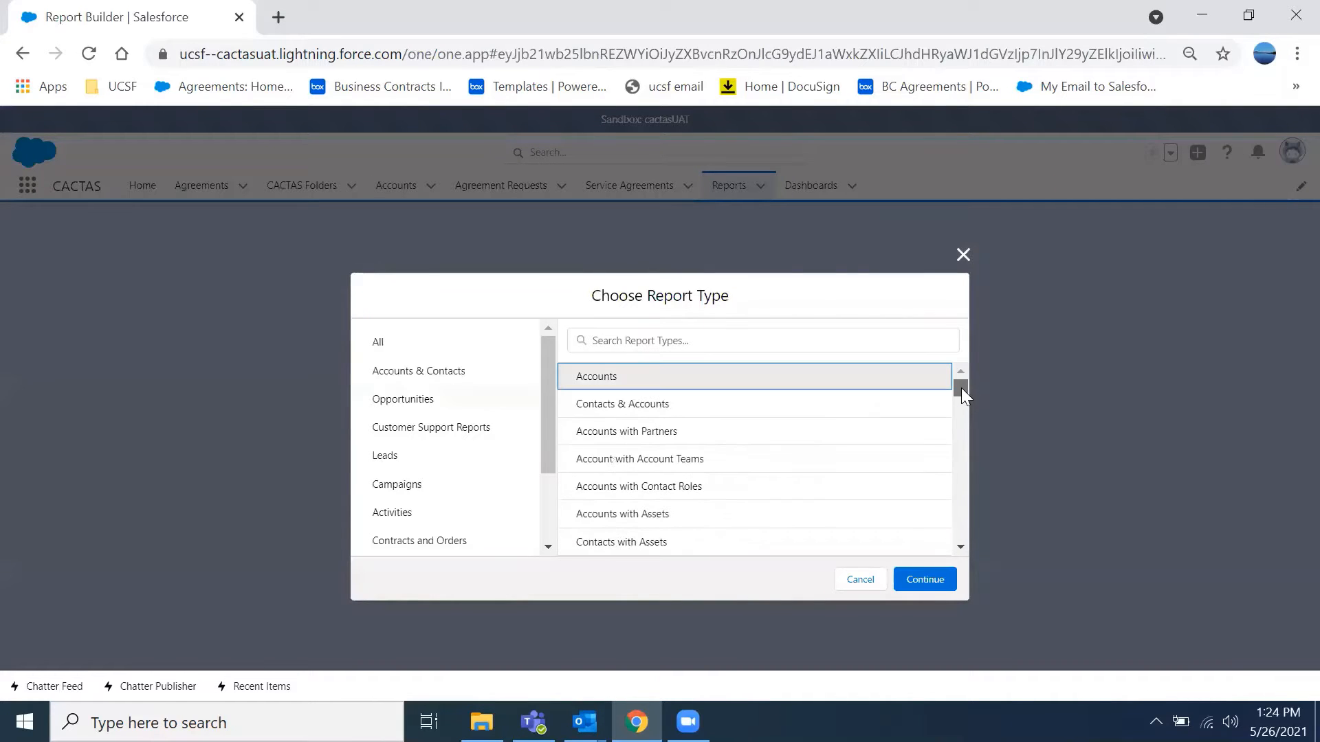
click(863, 340)
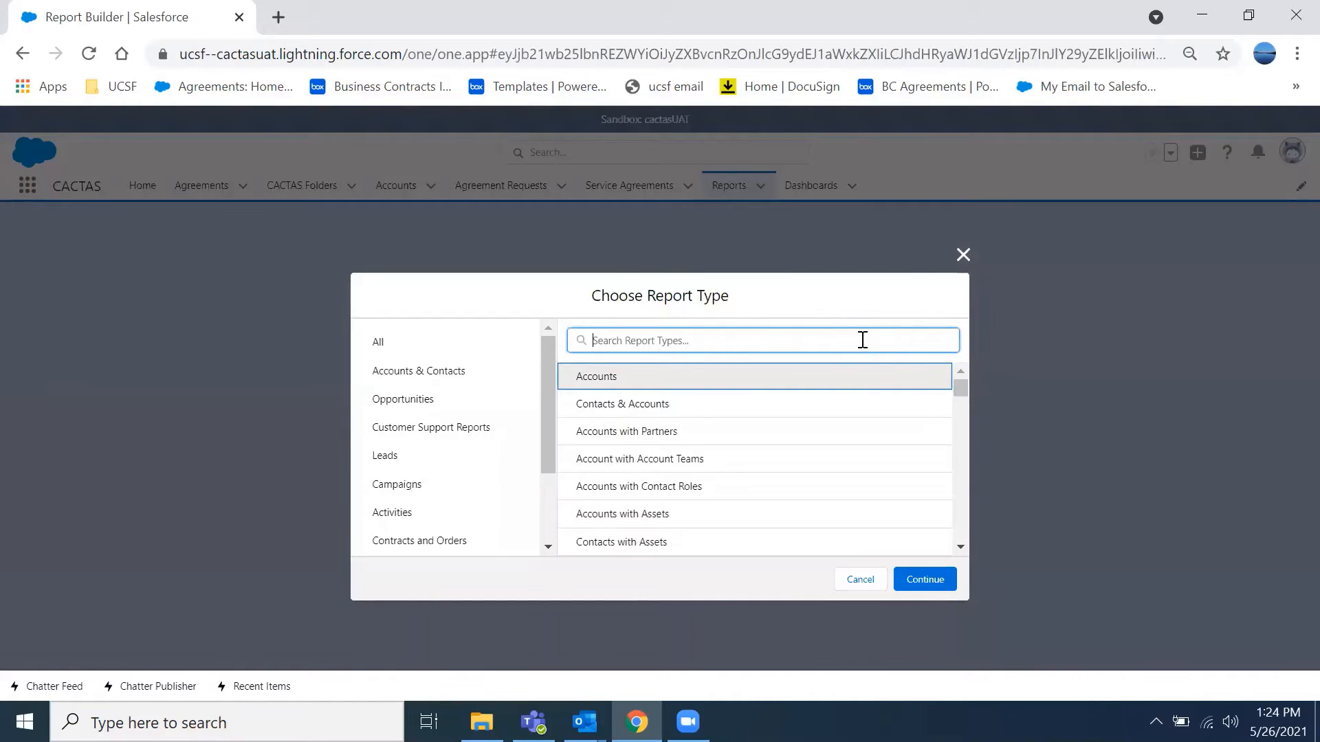
text(ser)
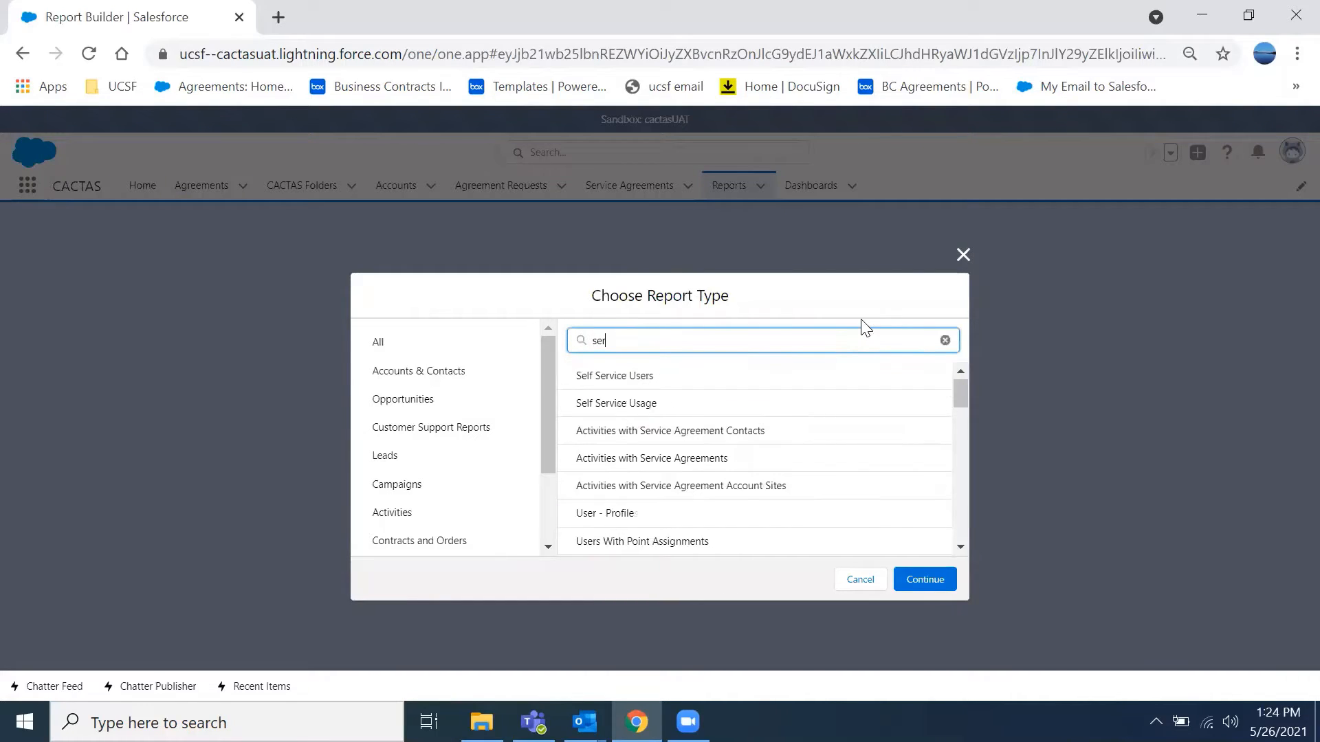
text(vice ag)
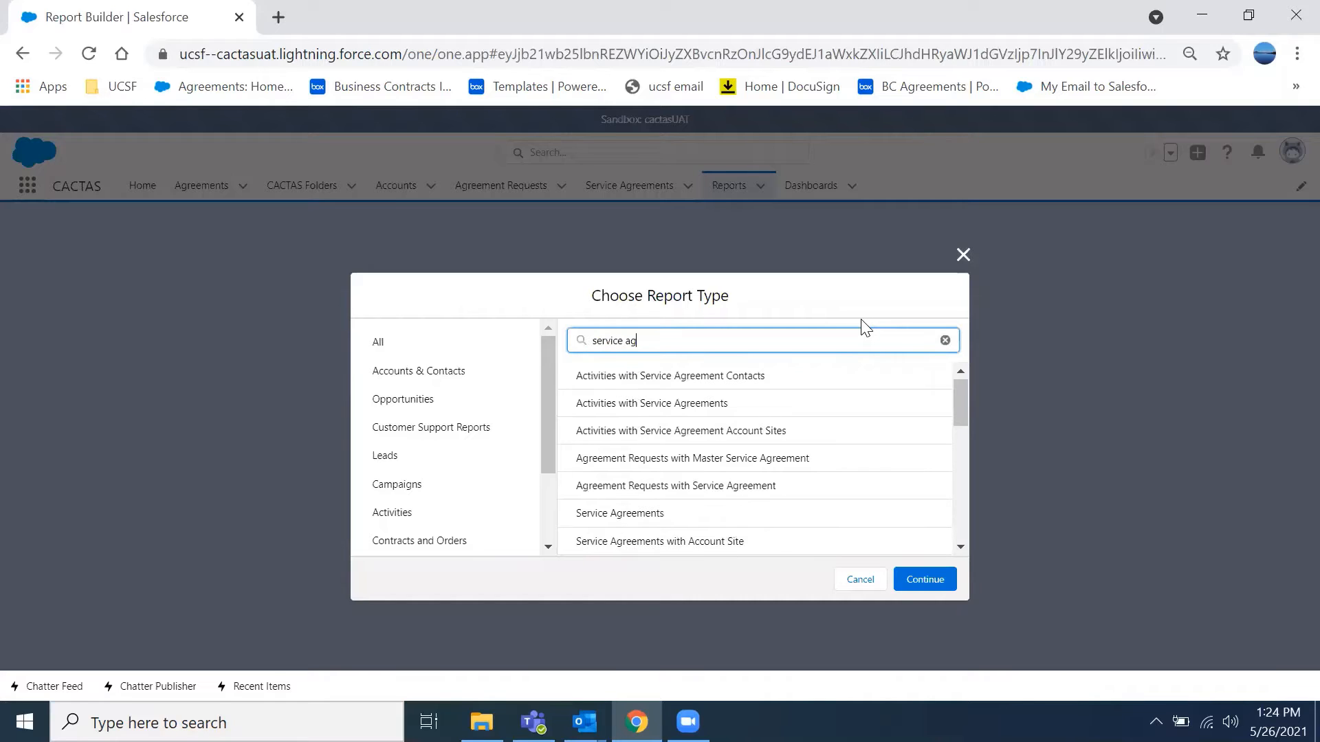
text(reements)
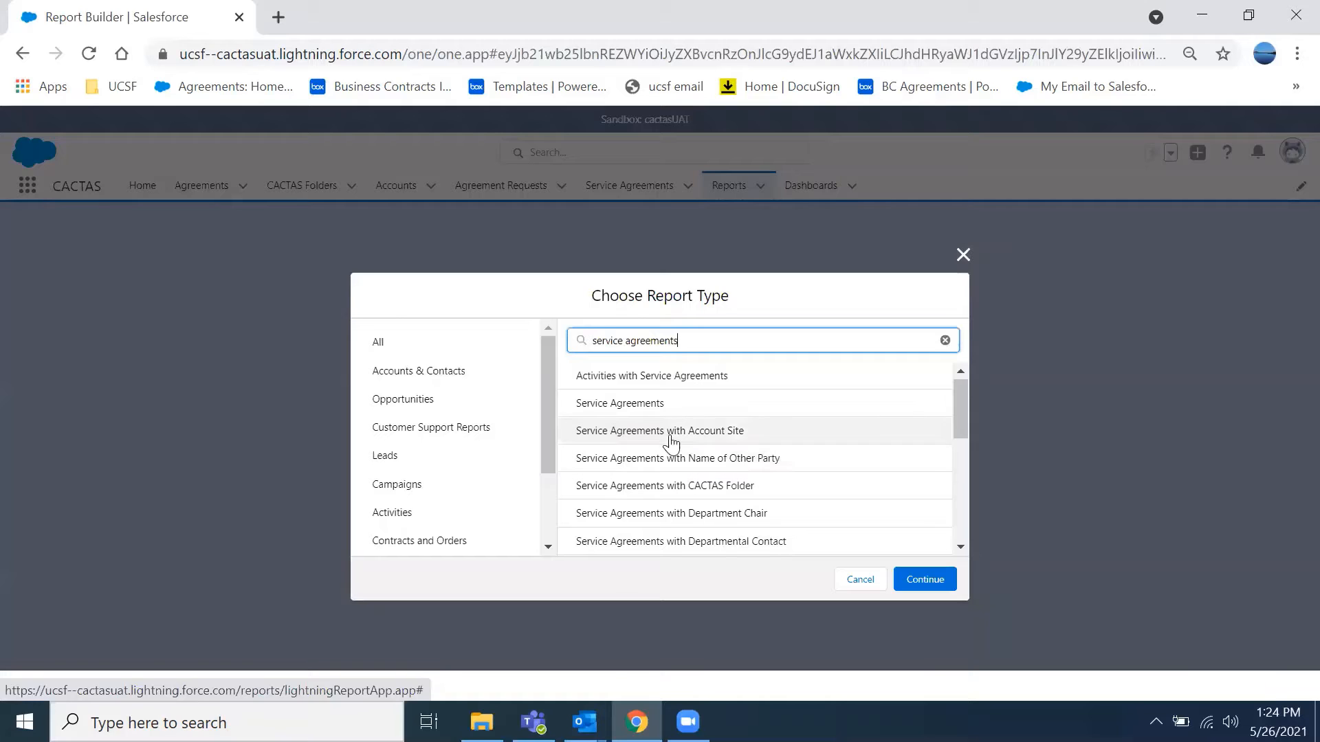
click(650, 406)
click(922, 579)
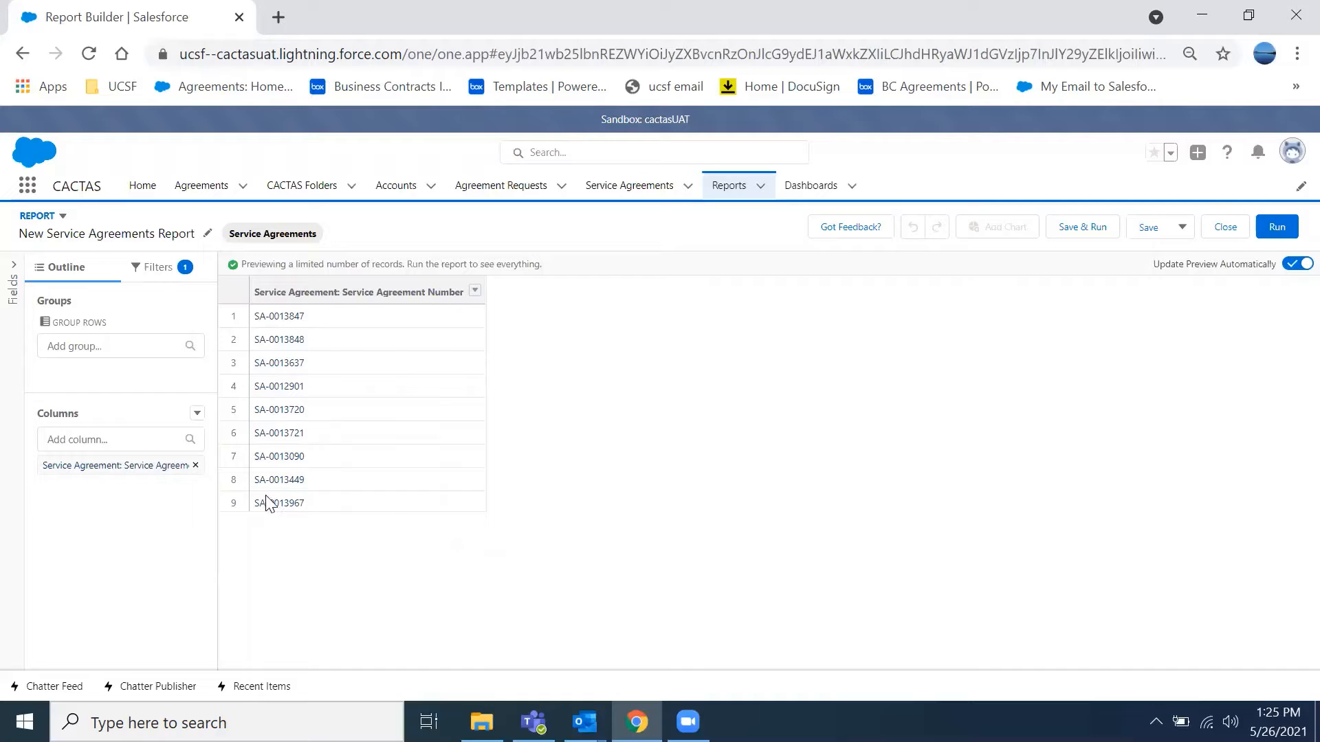
Set the report's Show Me filter to All service agreements
click(159, 269)
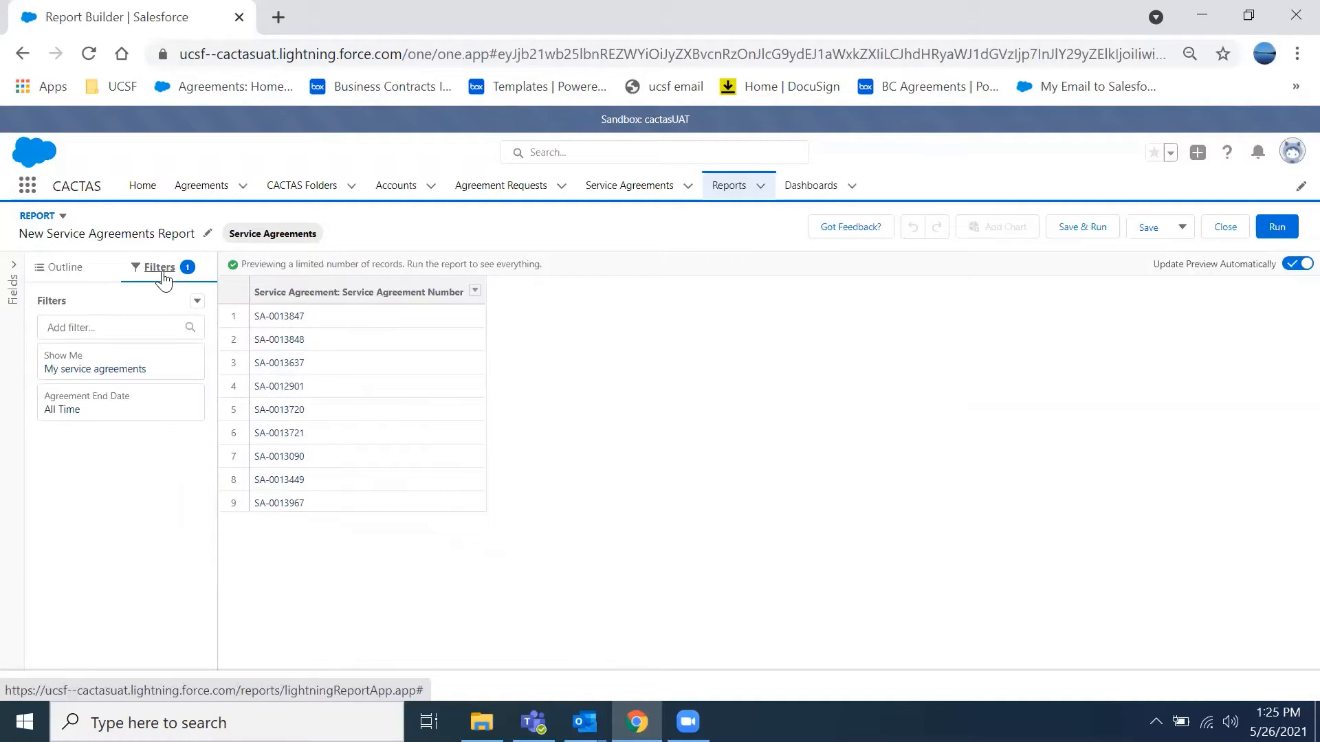
click(152, 365)
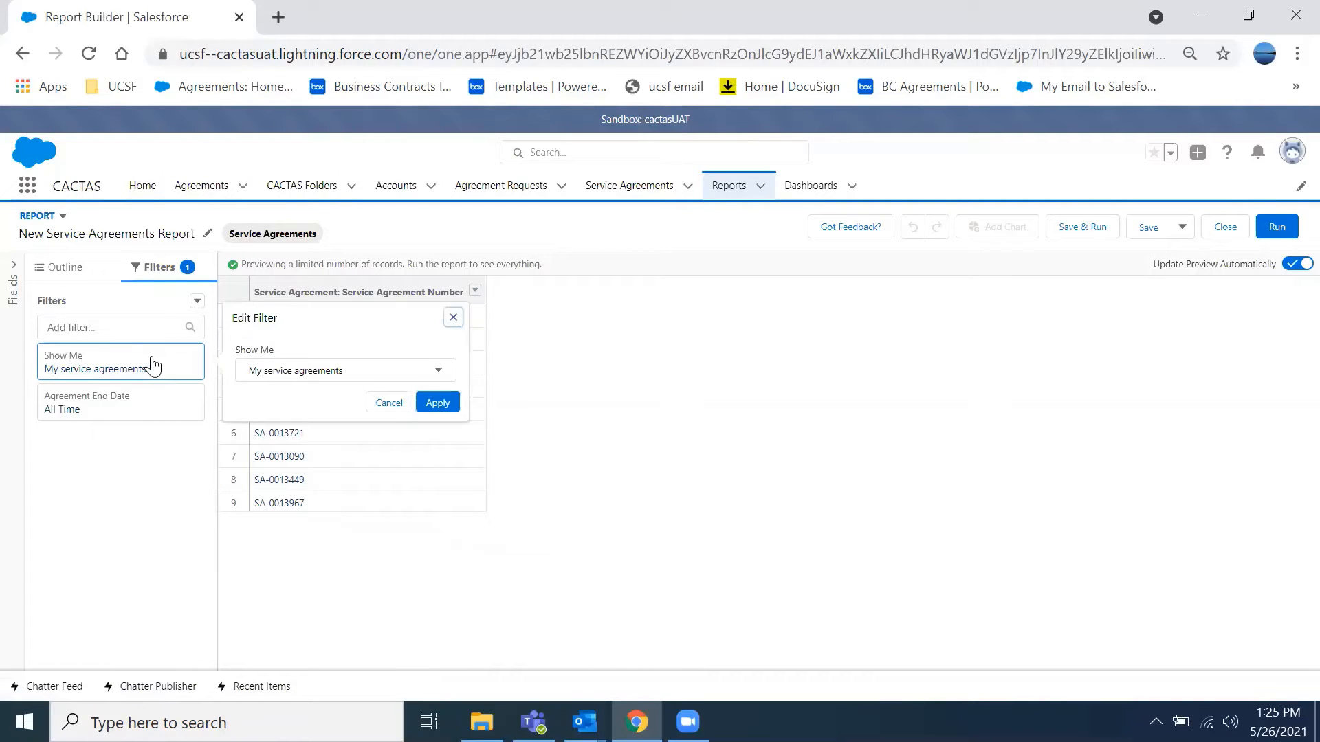
click(262, 376)
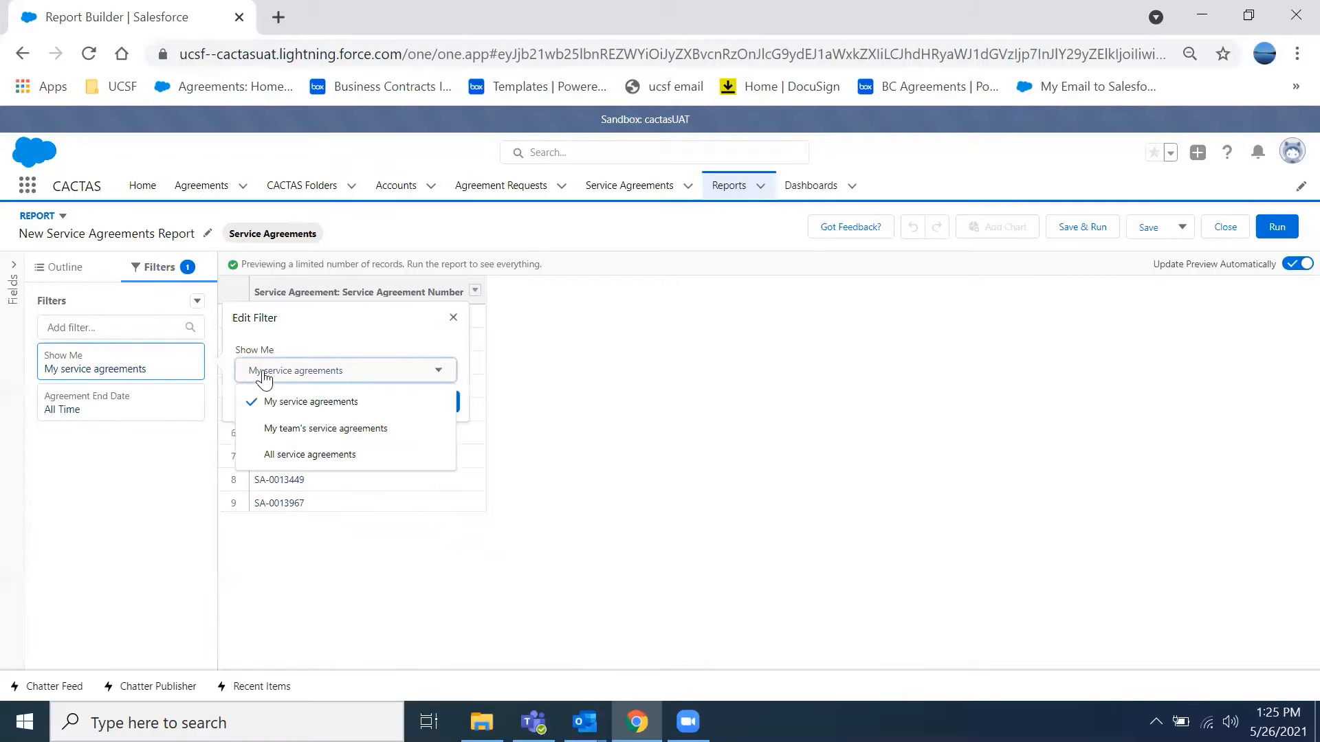
click(297, 454)
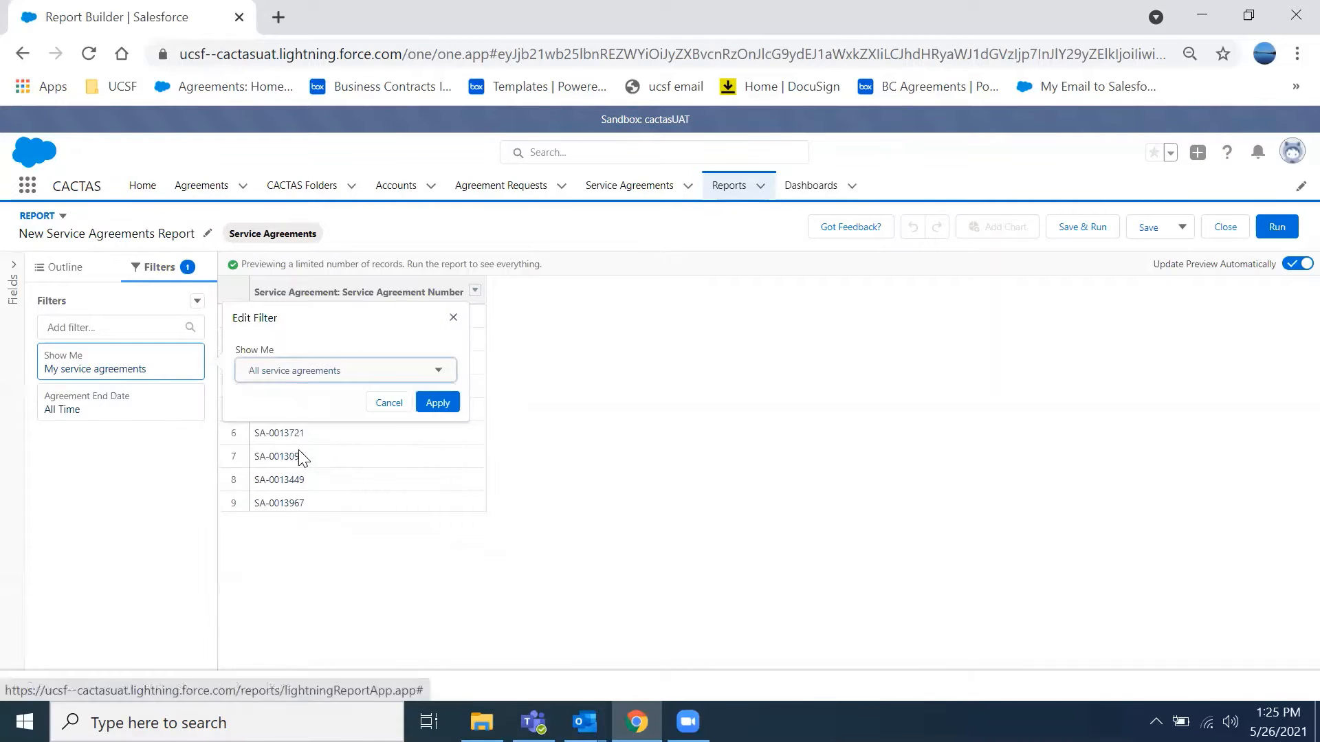
click(437, 407)
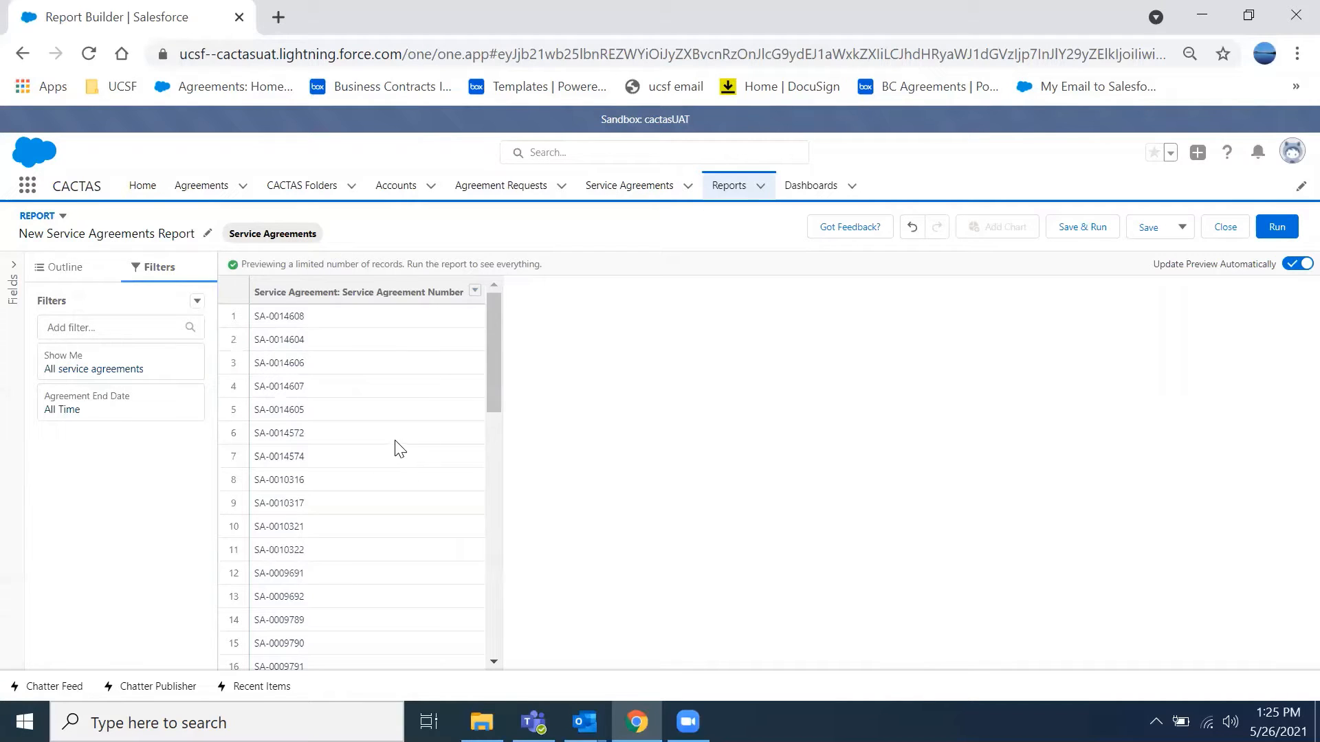
Expand the list of available fields and add the Type of Agreement column to the report
click(76, 272)
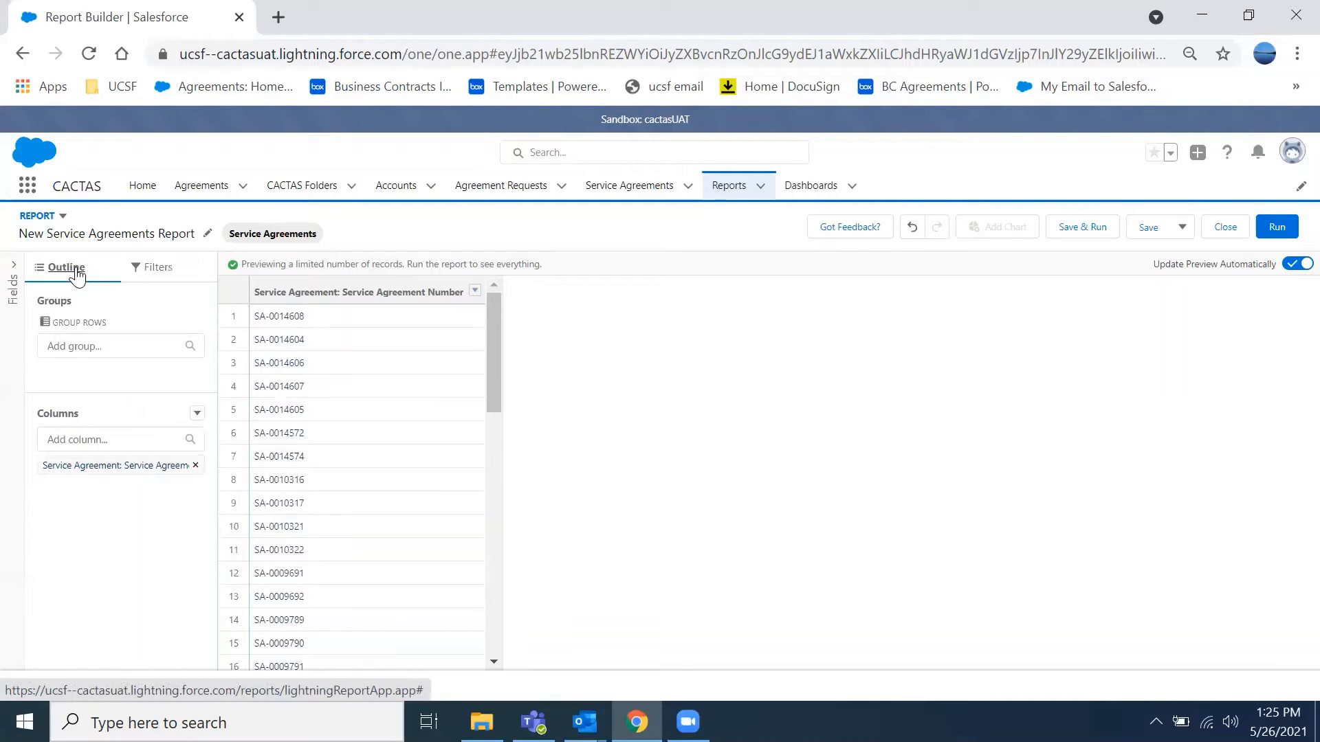
click(13, 300)
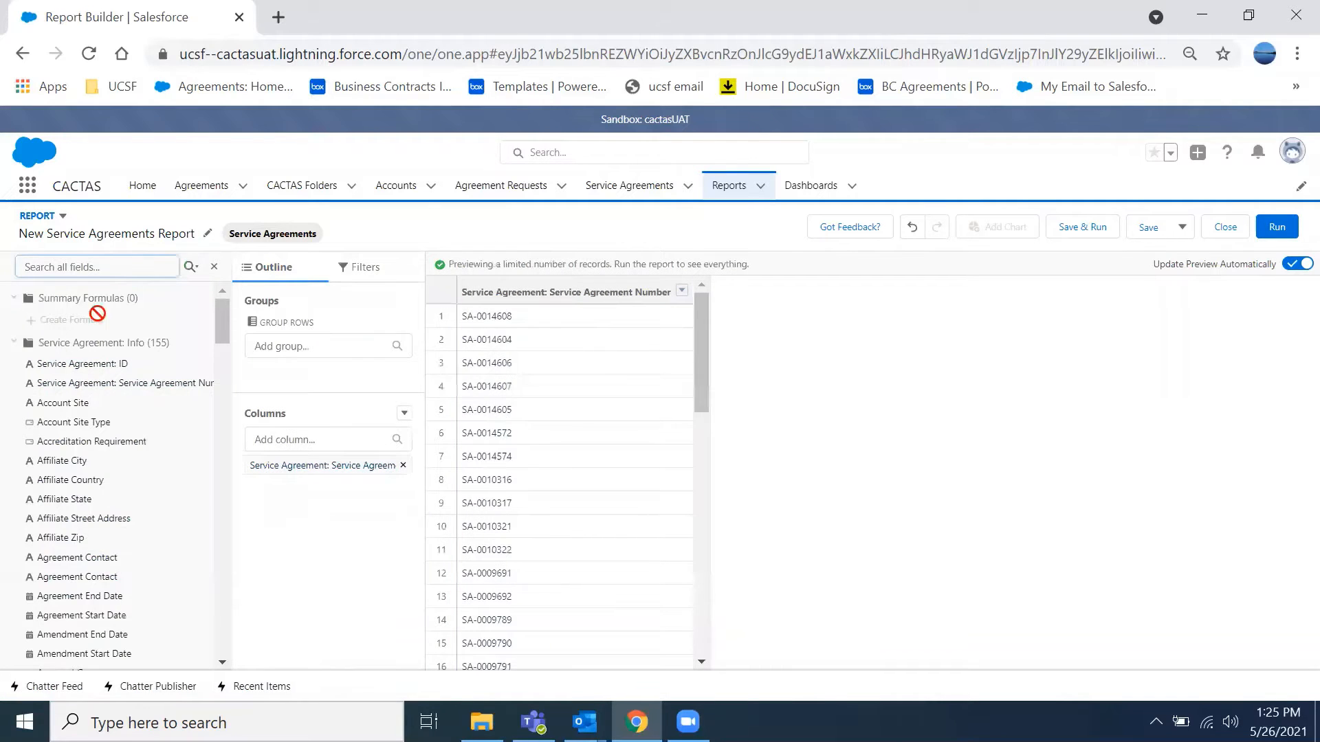
mouse_move(220, 332)
mouse_down()
mouse_move(213, 465)
mouse_move(213, 320)
mouse_up()
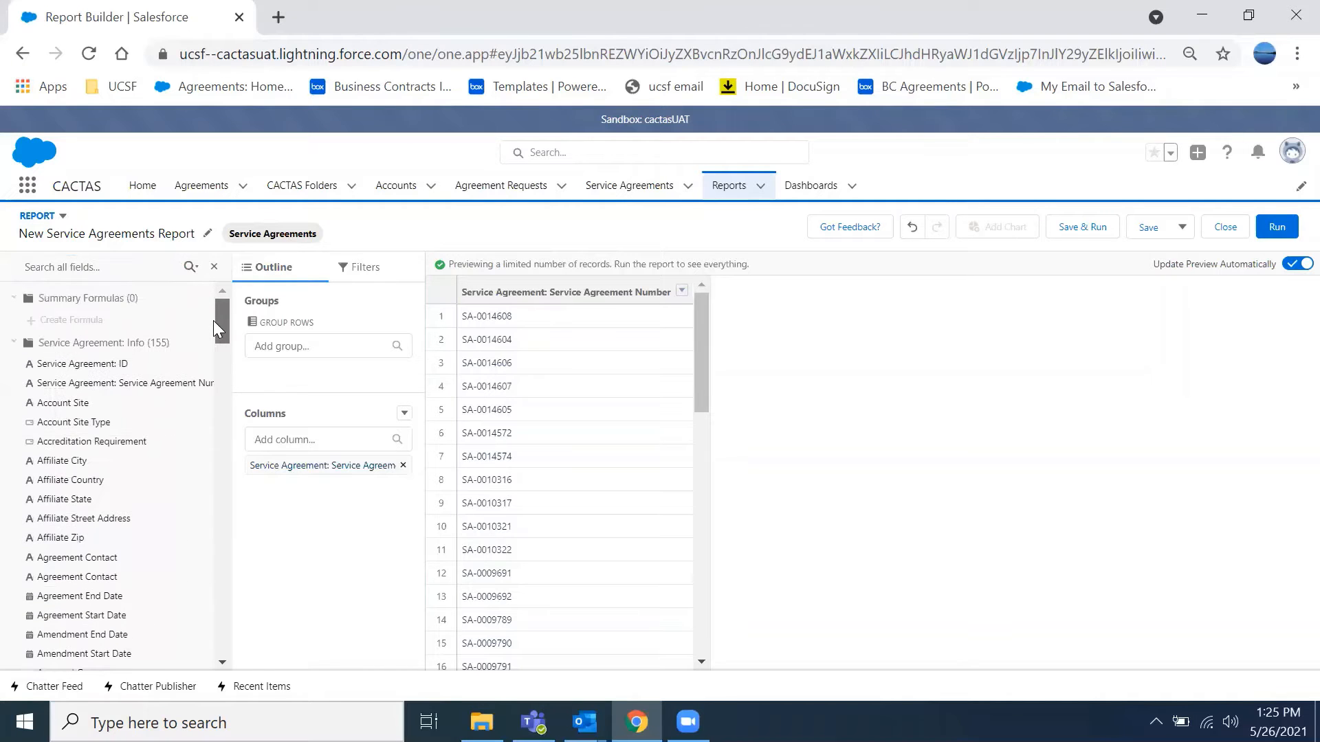
click(304, 439)
text(ty)
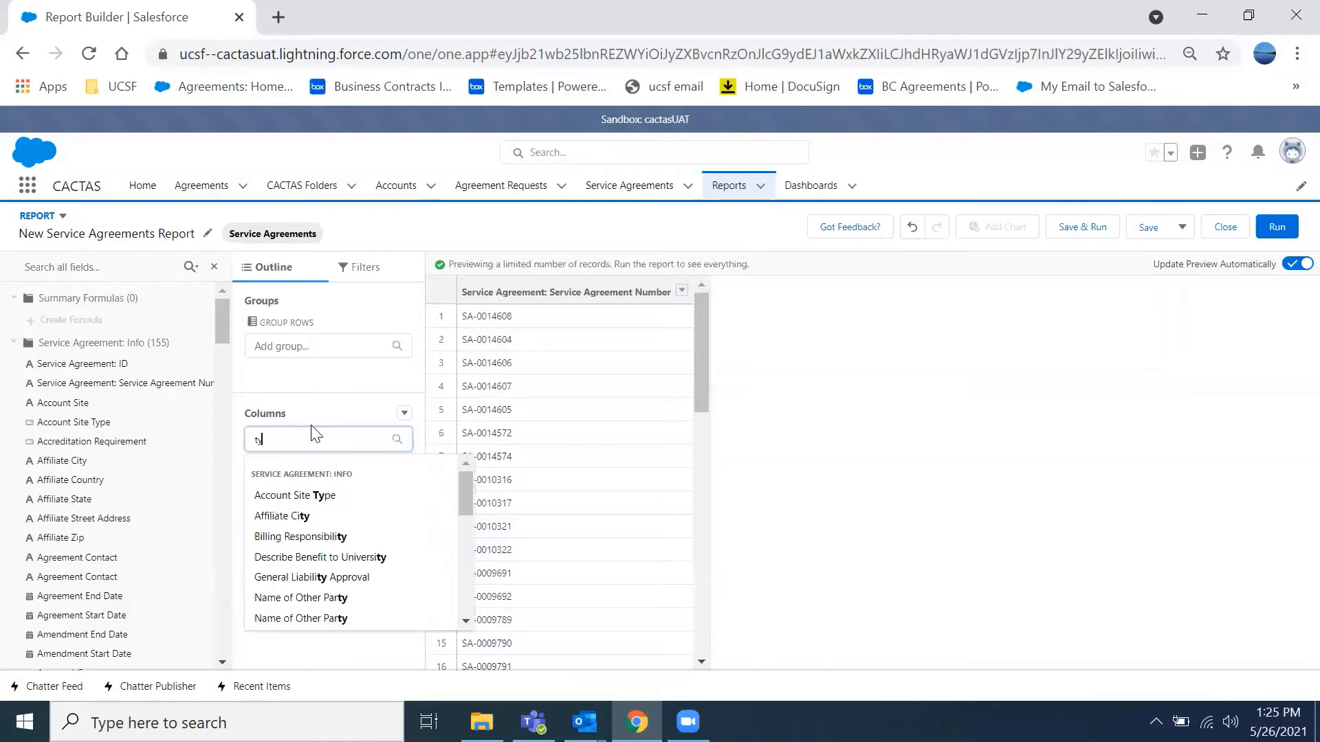
text(pe of agreement)
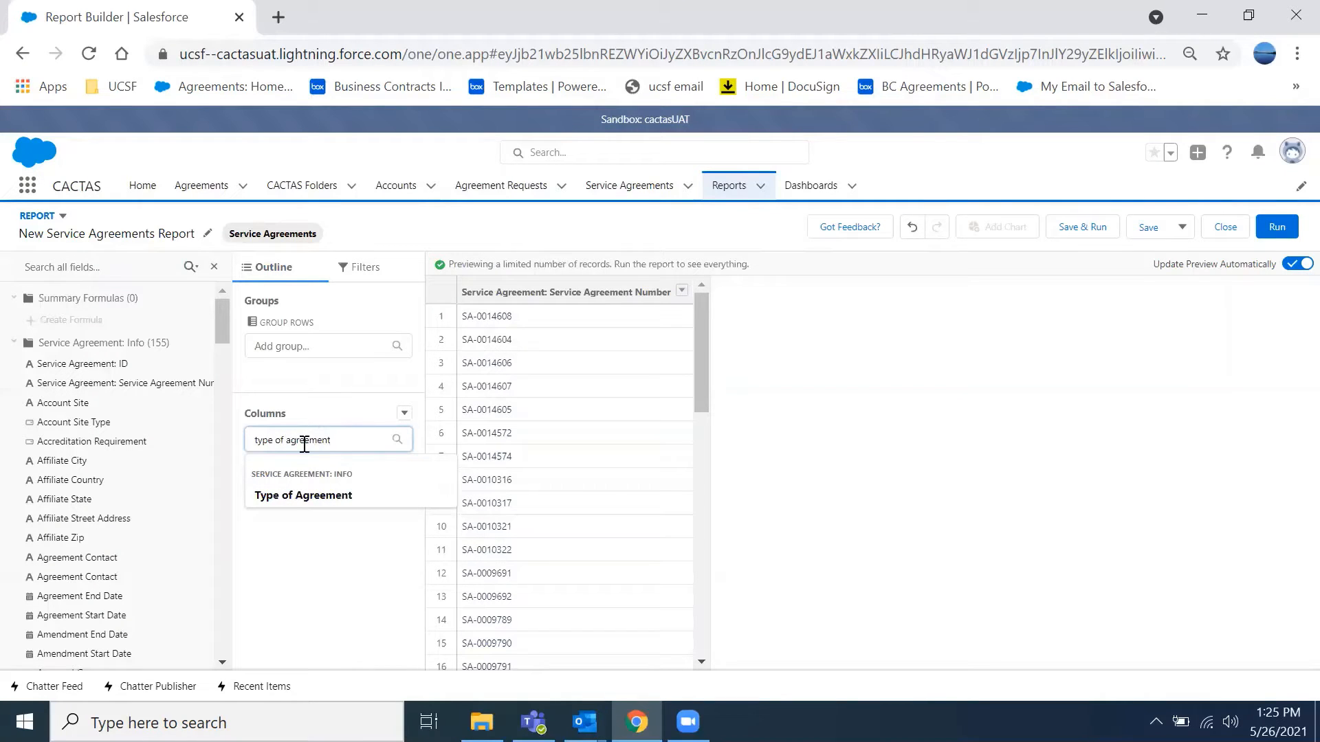
click(301, 499)
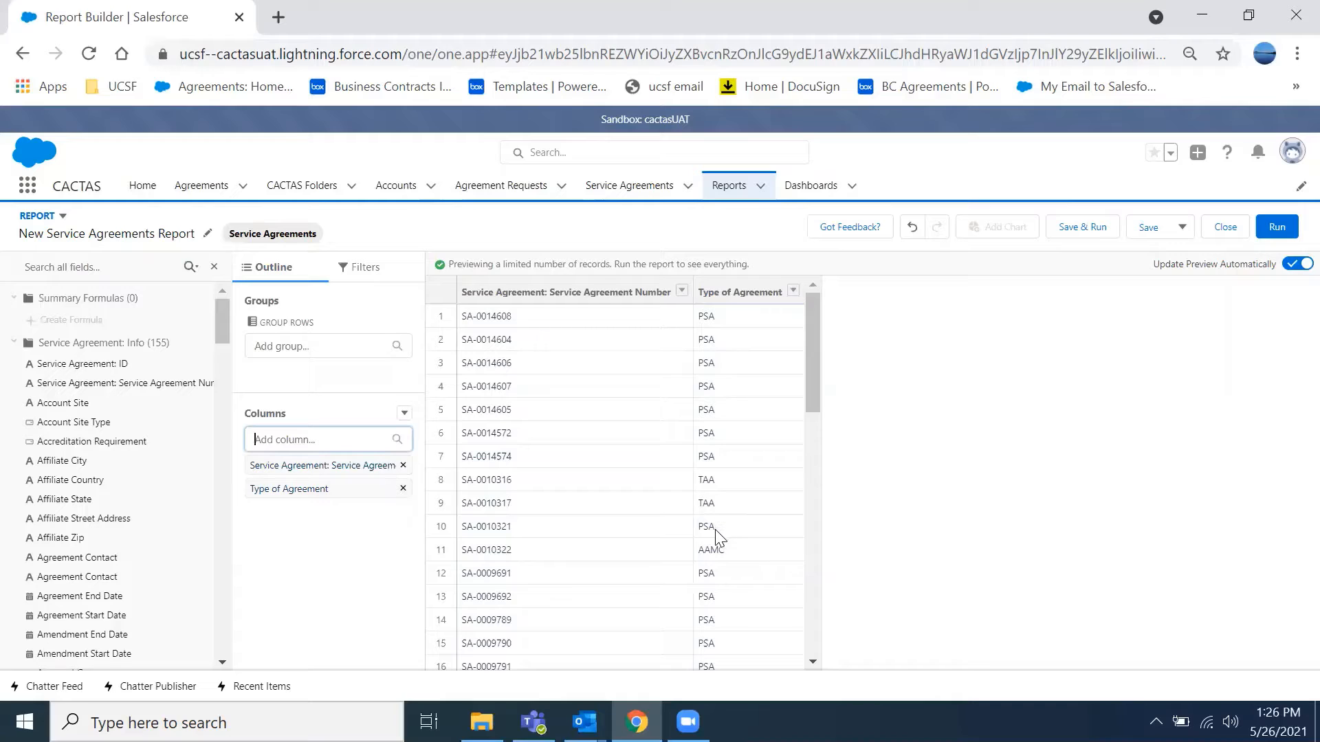
Add a report filter so that Type of Agreement equals PSA
click(357, 277)
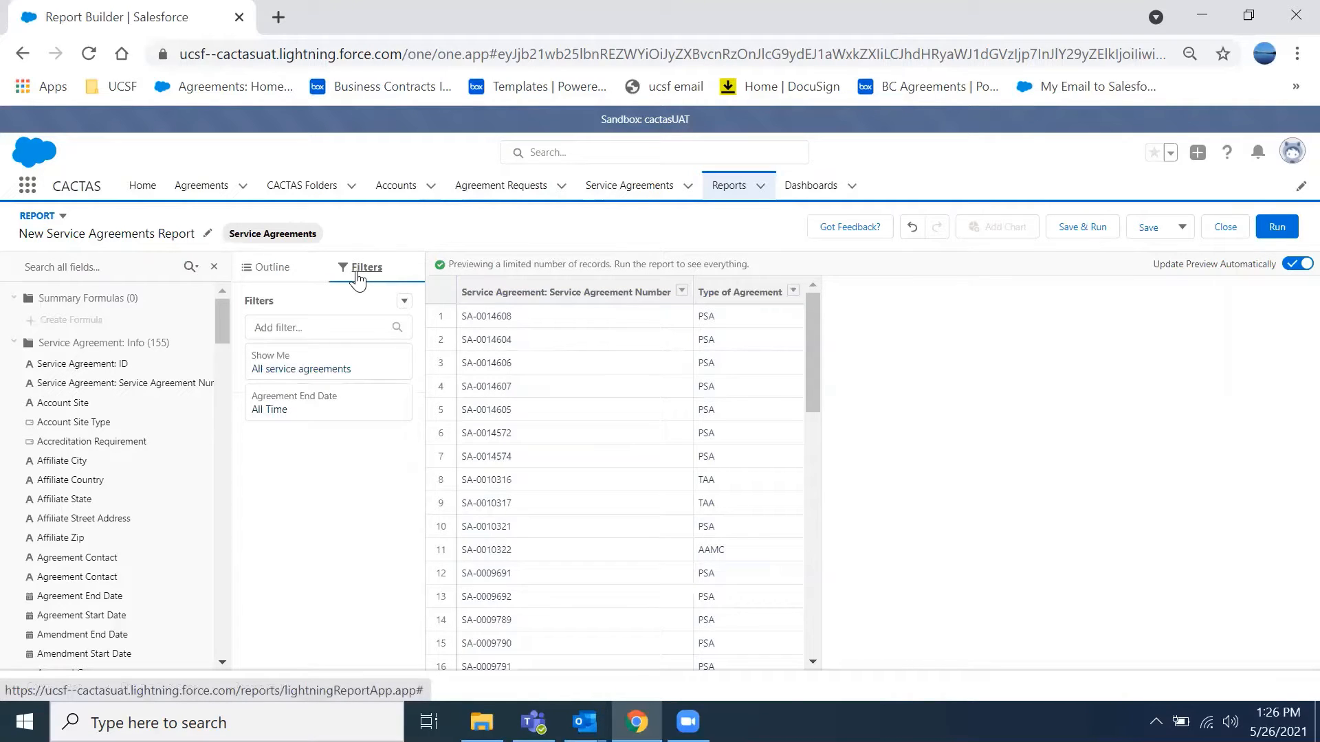
click(328, 323)
text(t)
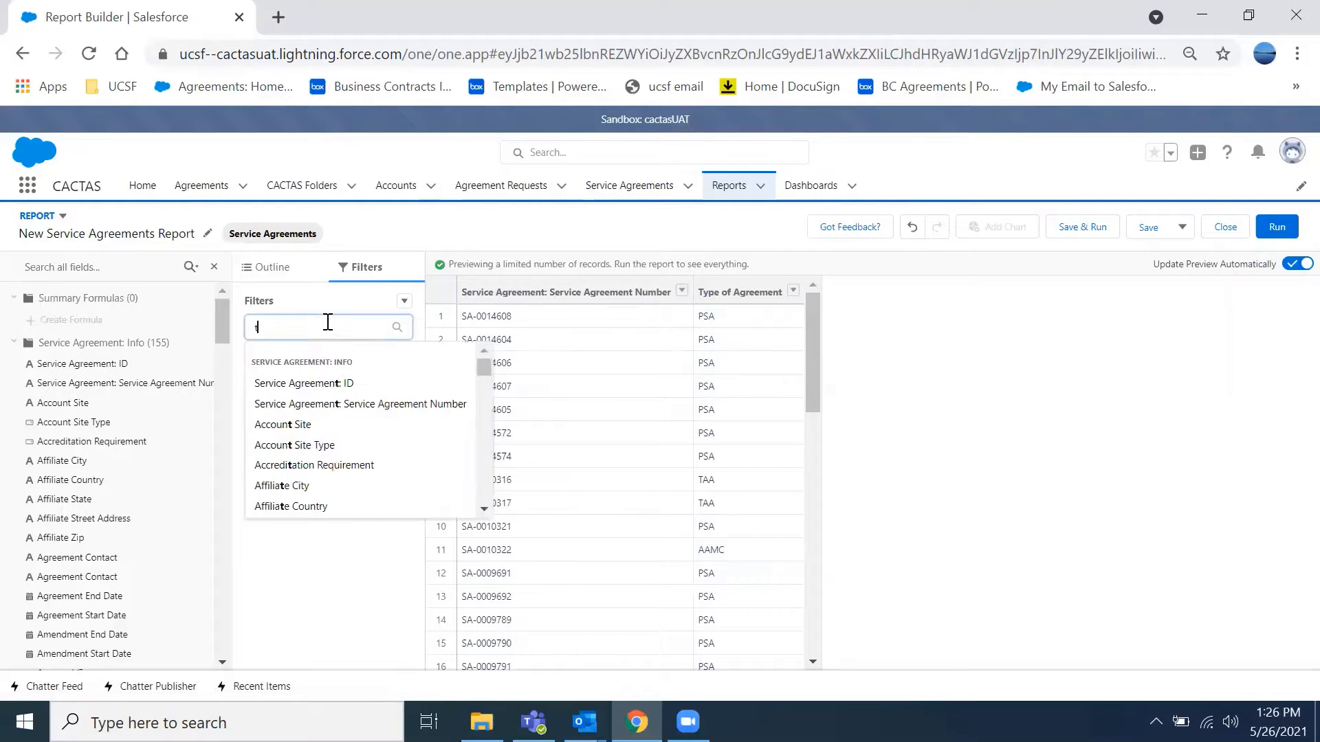
text(ype of ag)
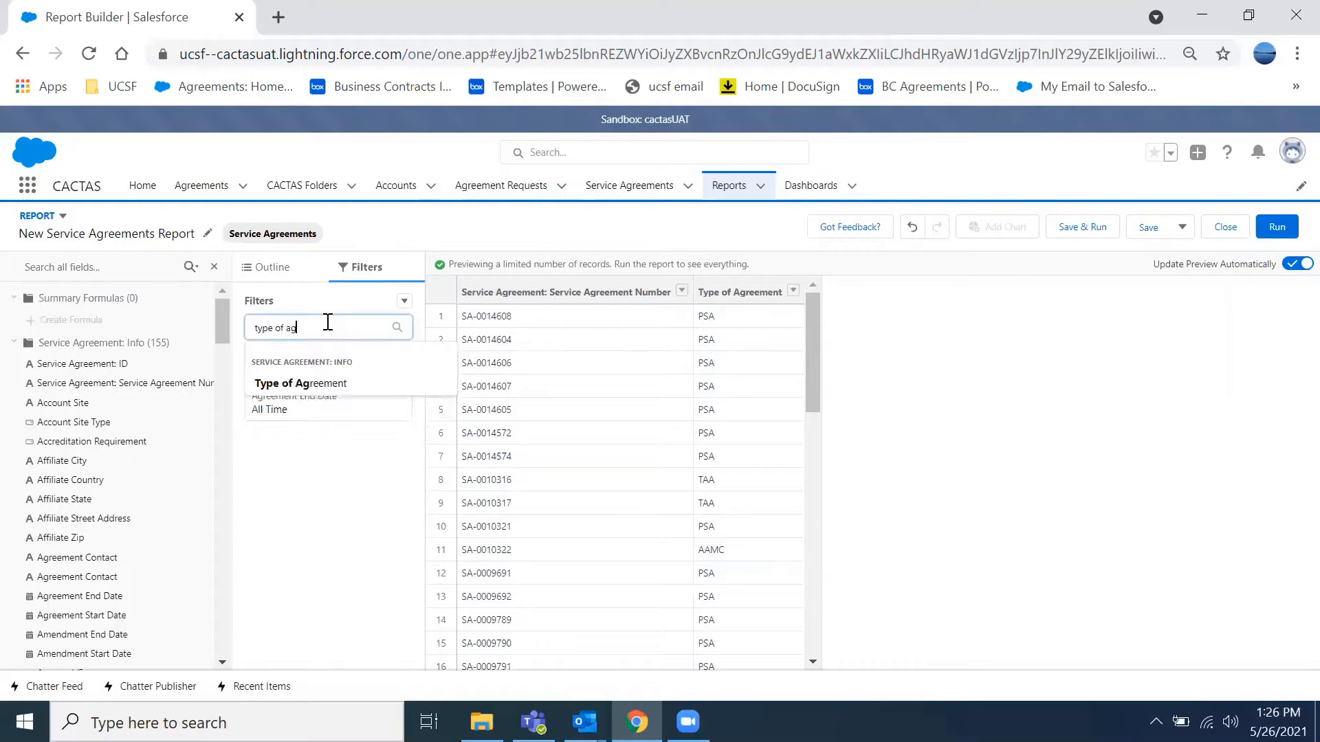
click(320, 382)
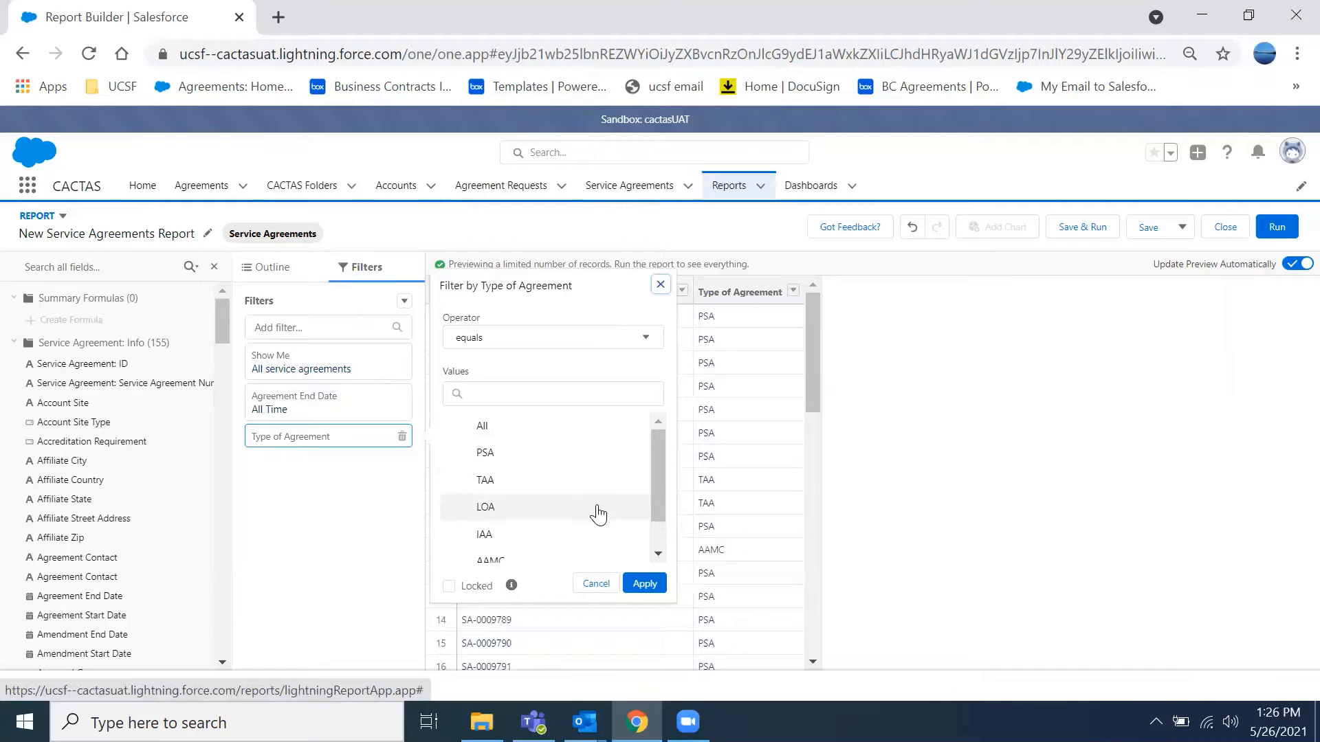
click(601, 458)
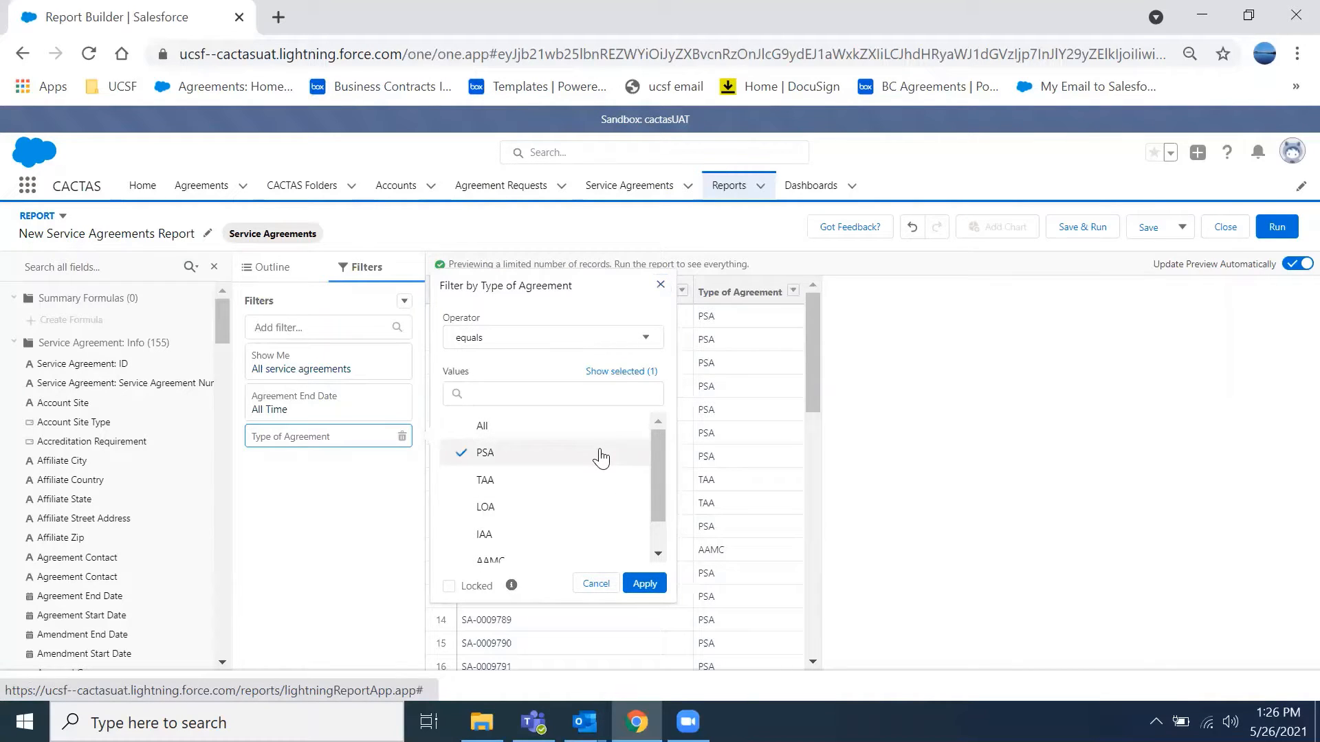
click(644, 584)
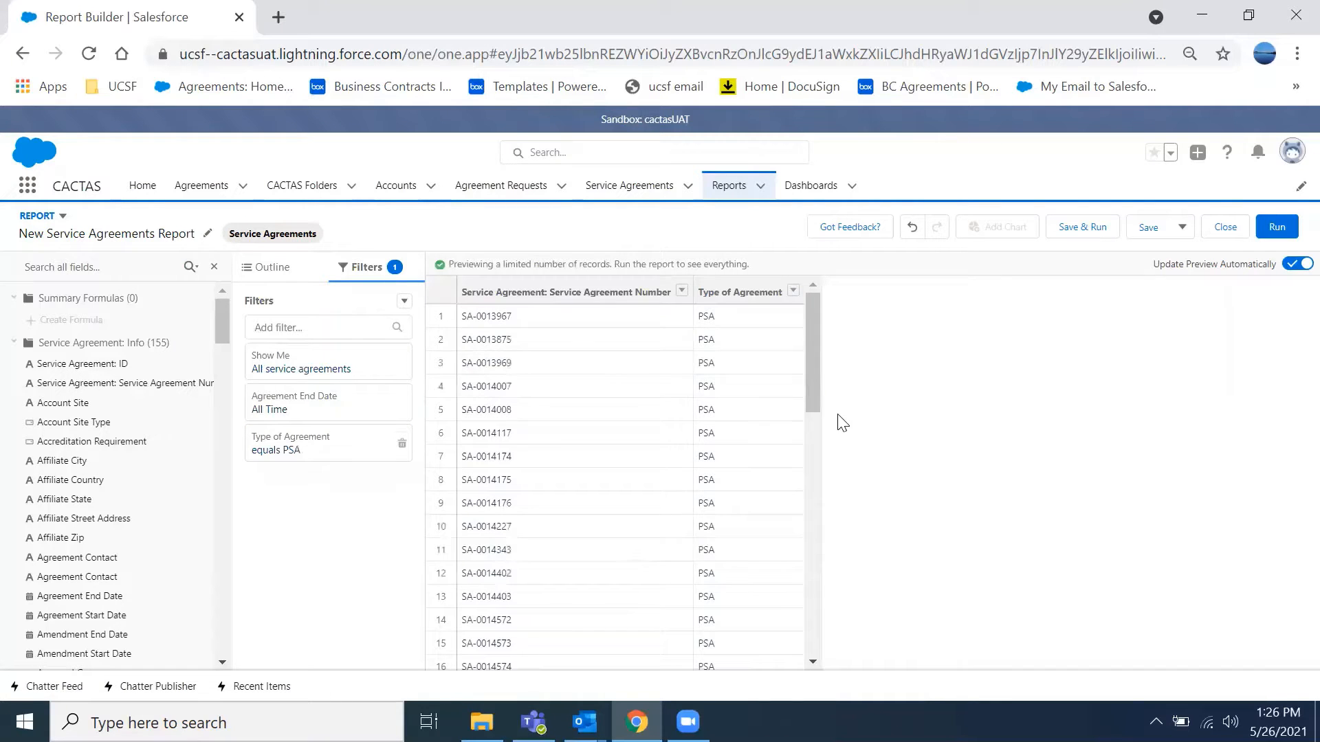
Add the Agreement End Date column to the report
drag(813, 401, 802, 372)
click(278, 273)
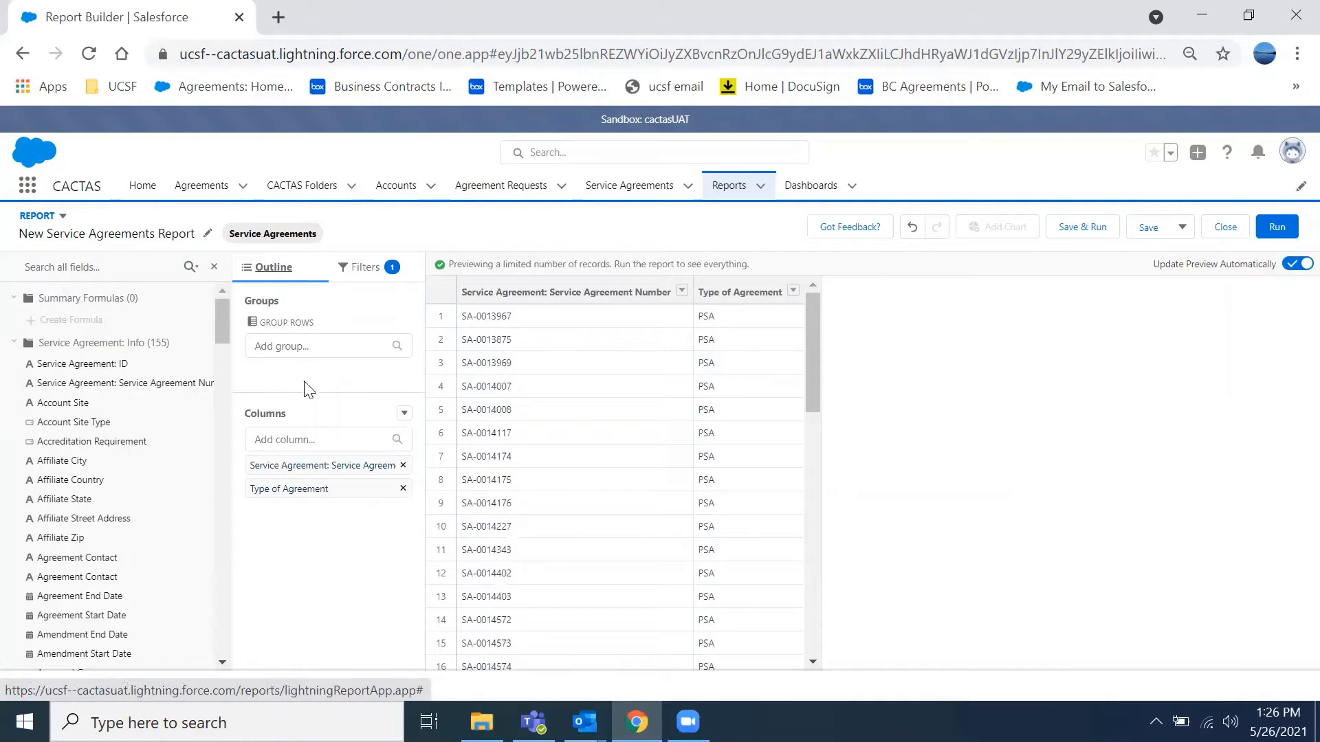
click(311, 436)
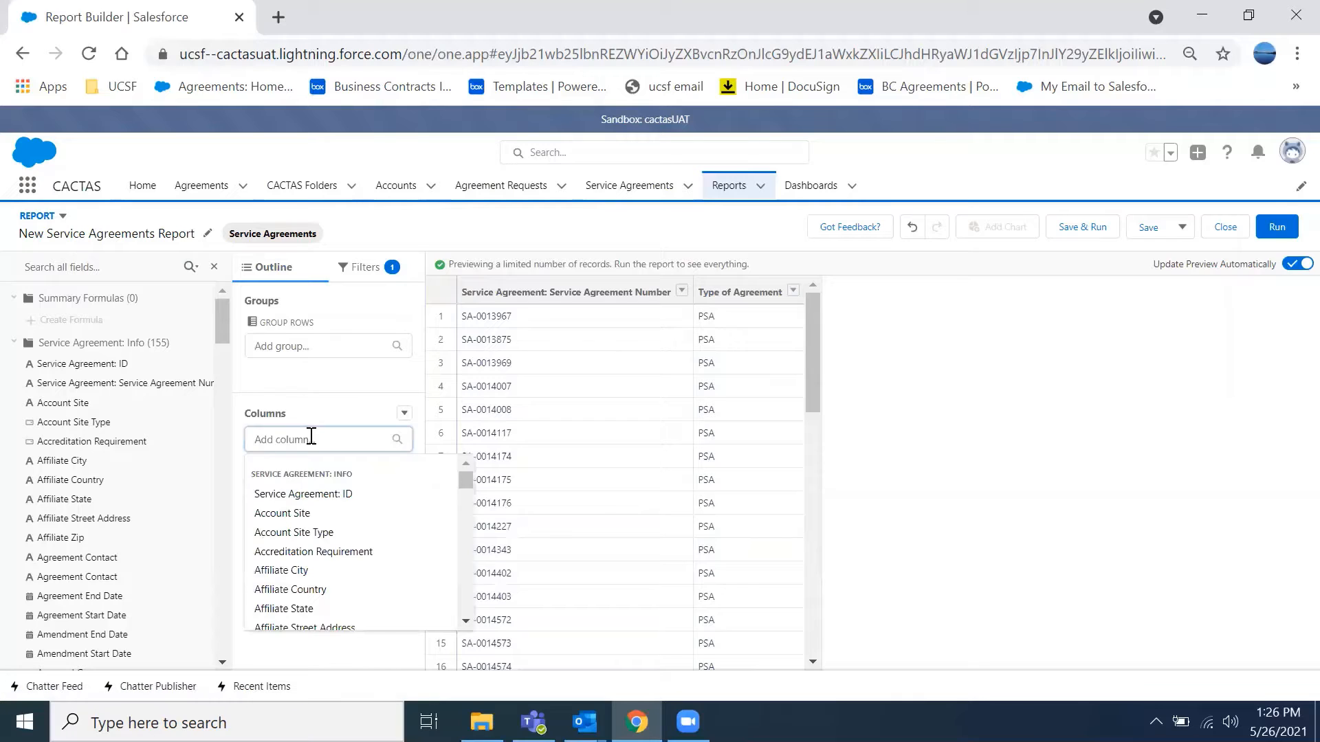
text(ag)
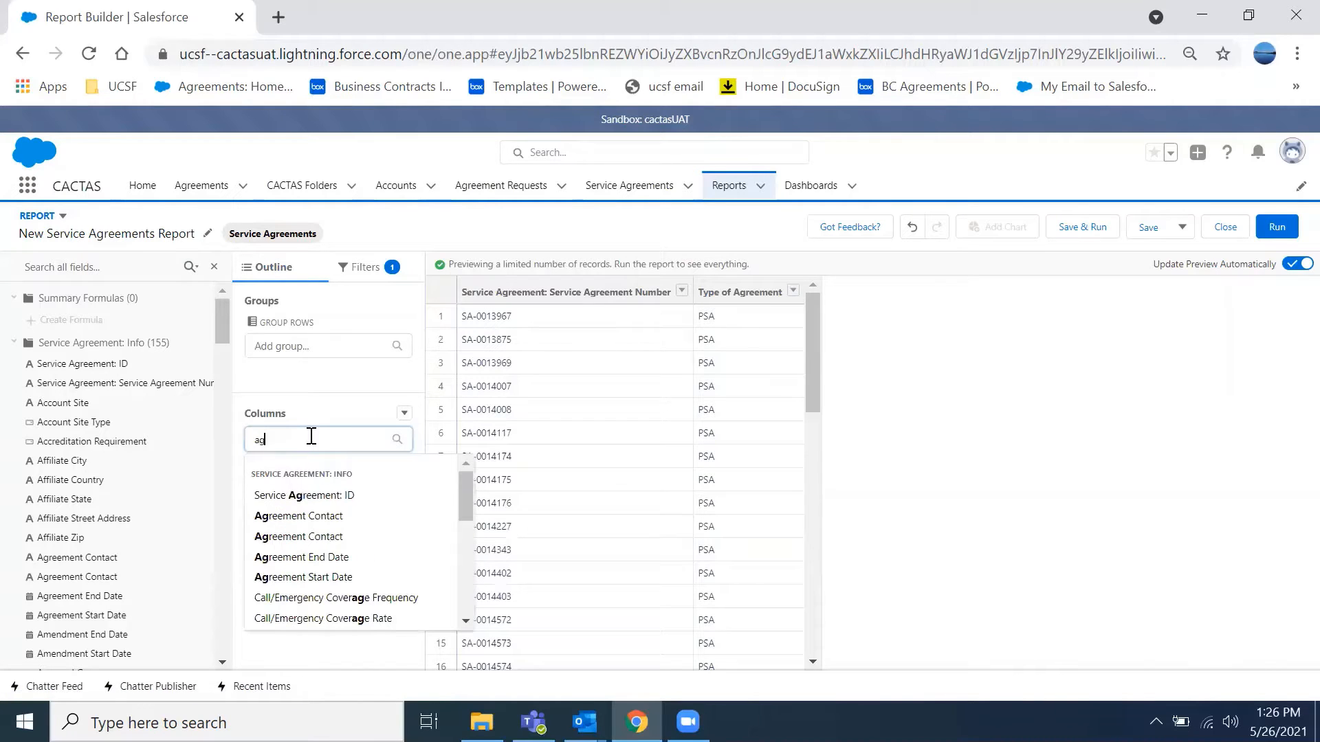
text(reement end)
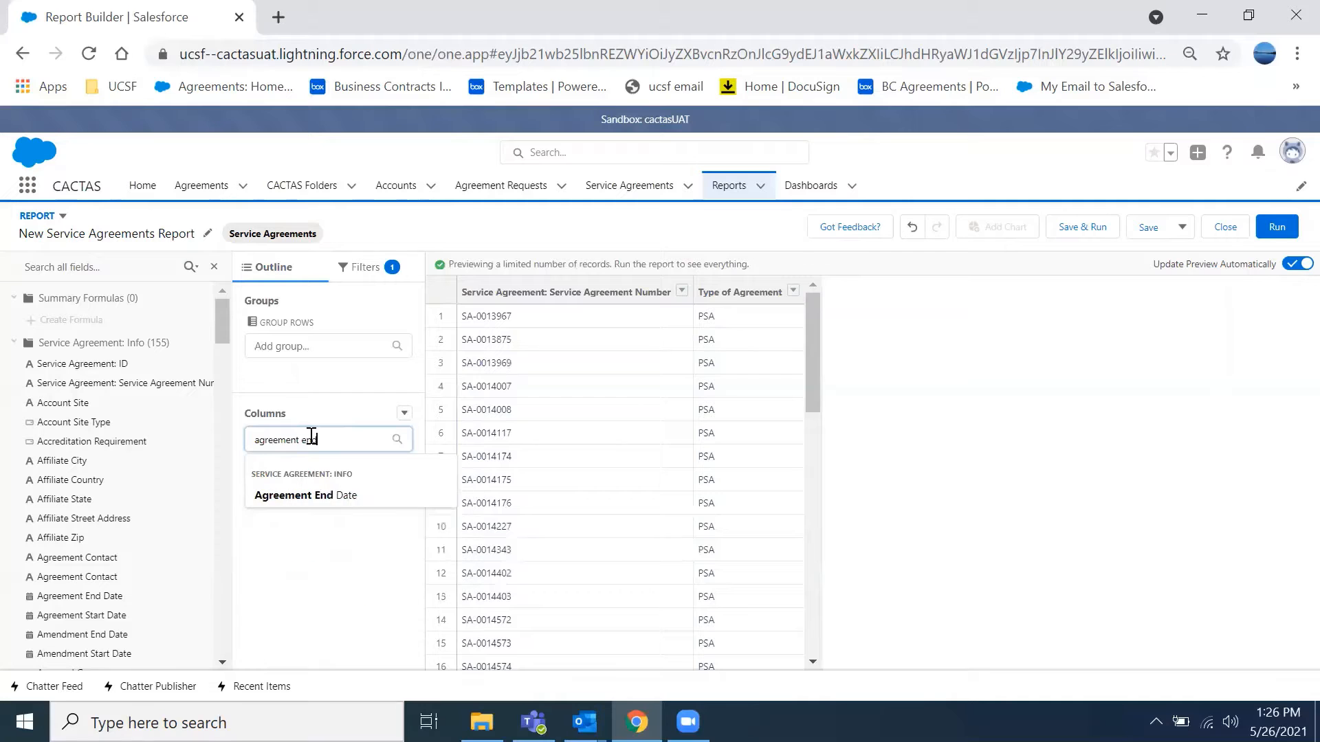
click(314, 496)
Add the Amendment End Date column to the report
click(338, 440)
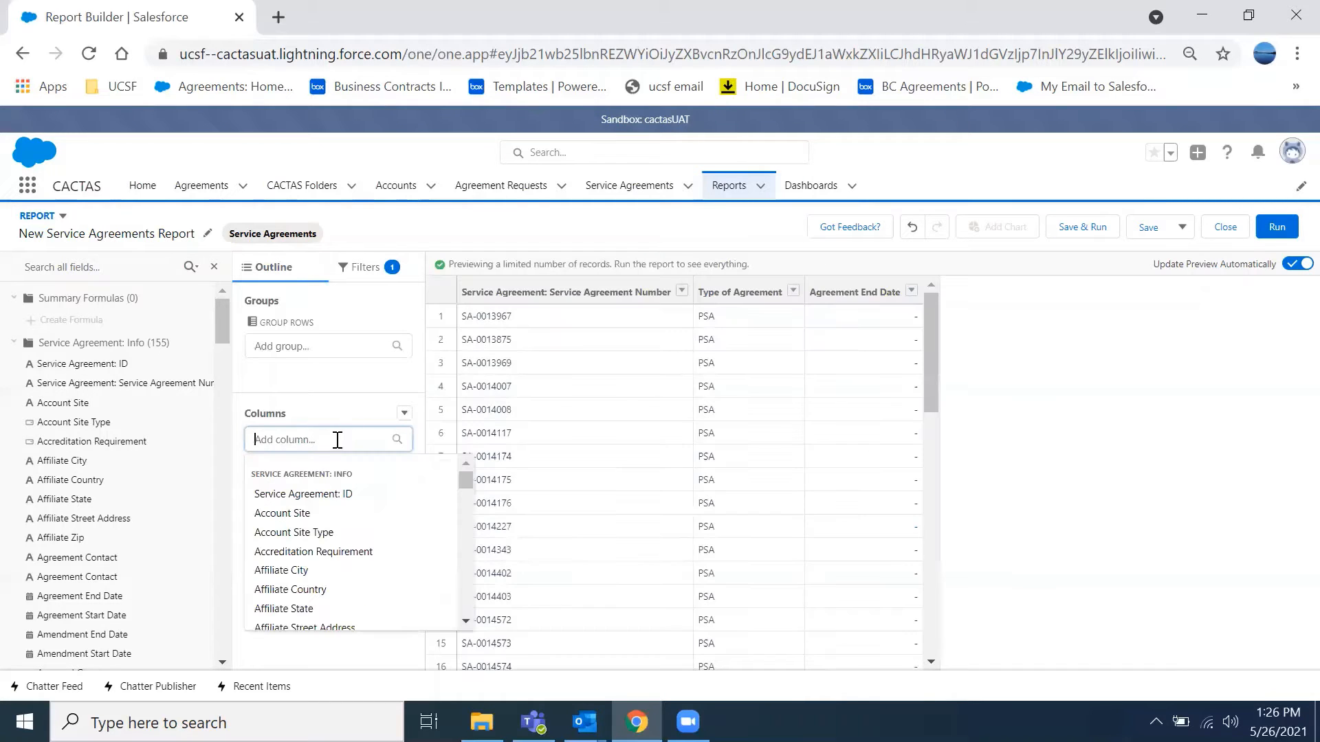
text(amend)
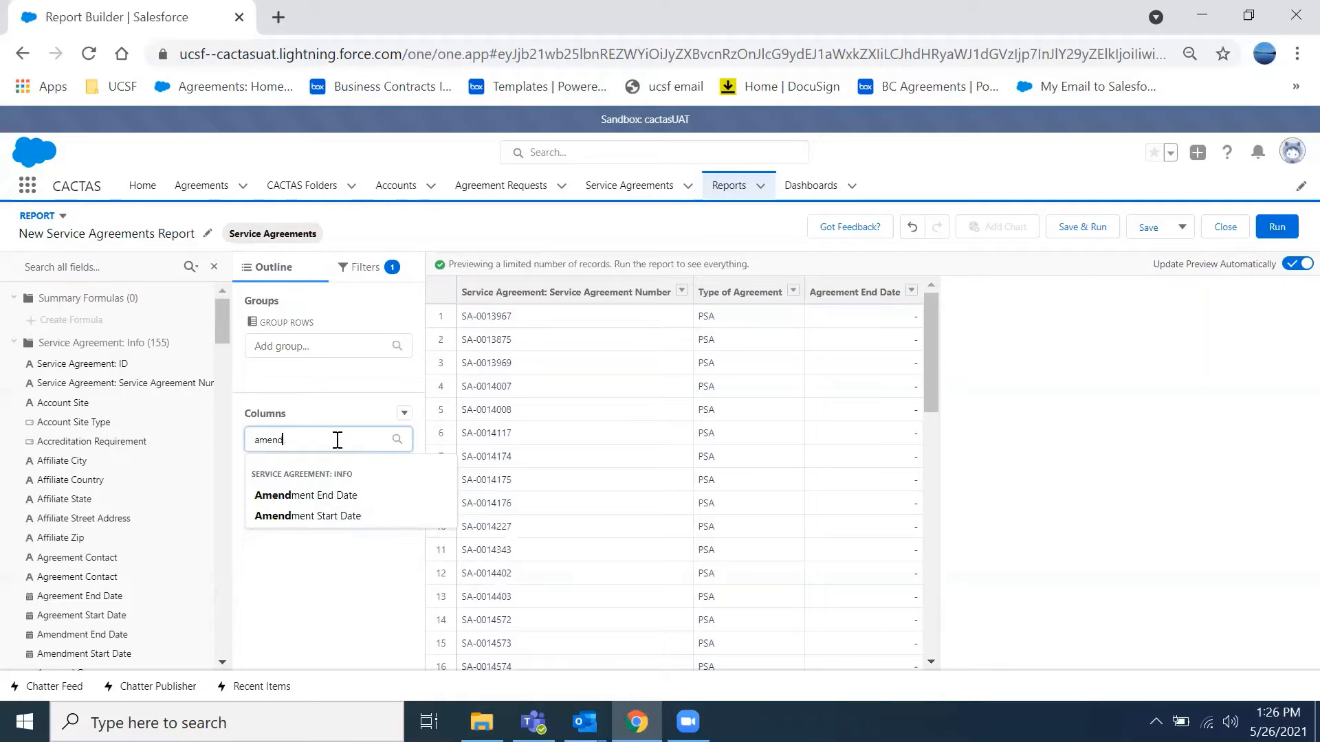
click(332, 495)
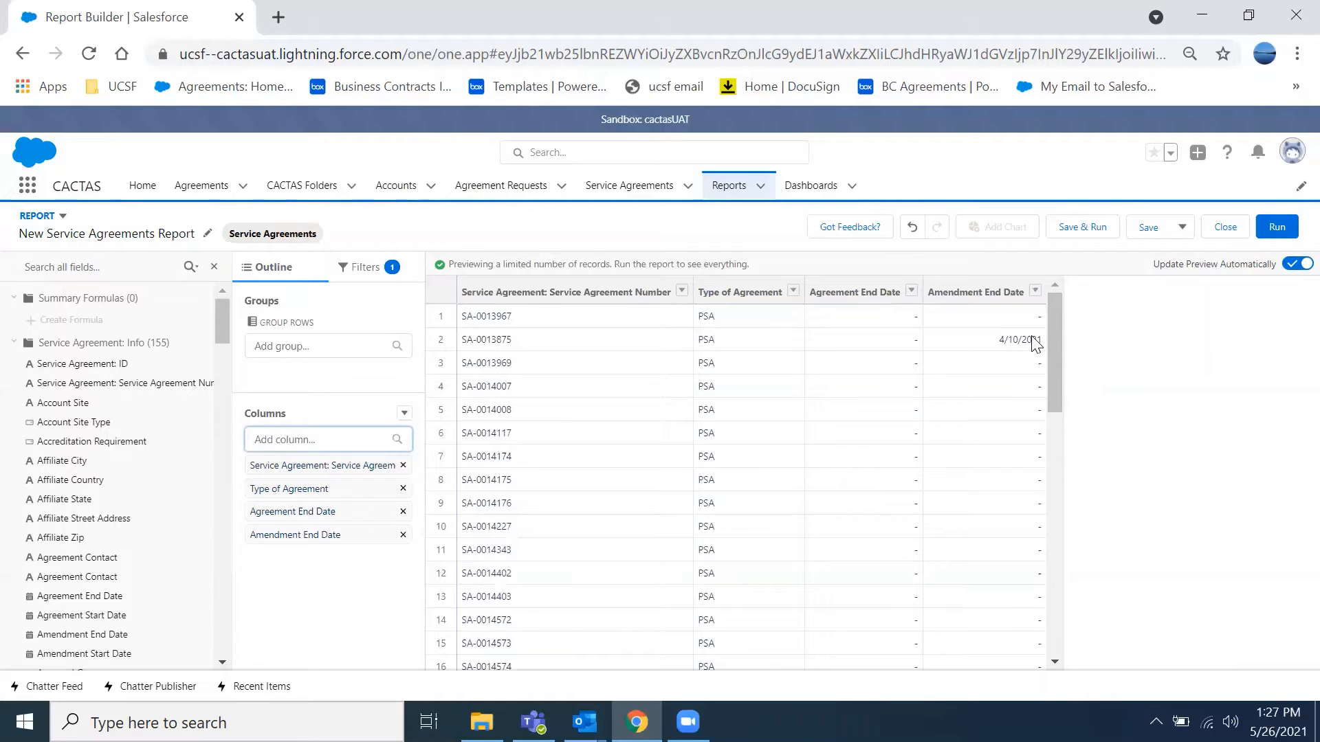
Add a report filter so that Agreement End Date is greater or equal to 5/26/2021
drag(1050, 349, 1049, 447)
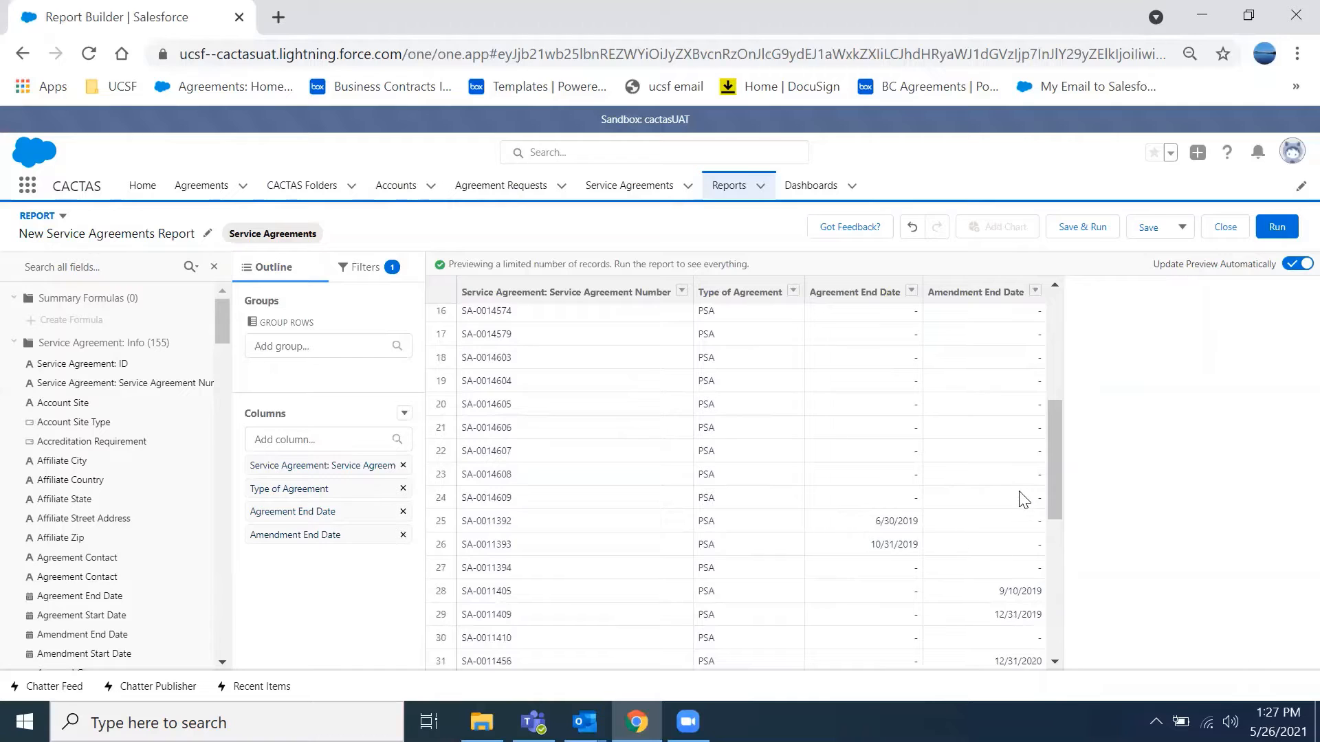
drag(1056, 484, 1048, 511)
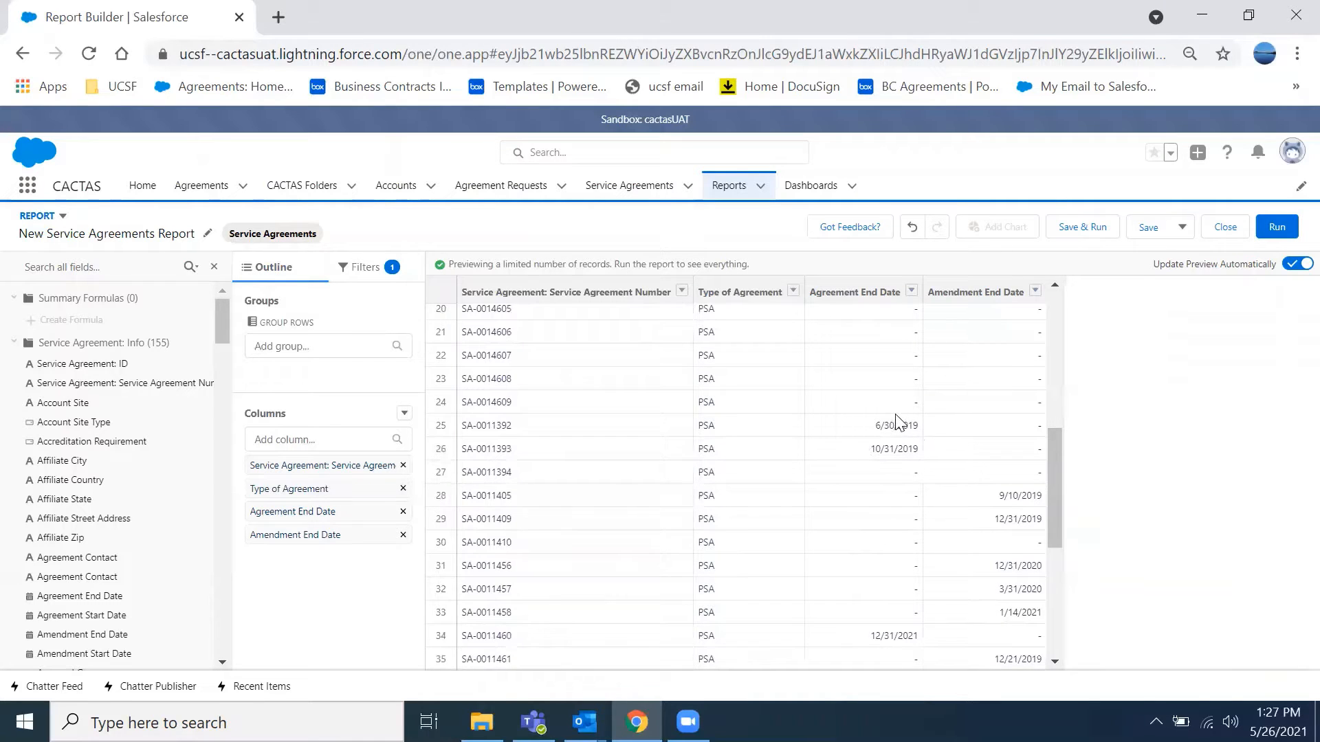
click(368, 275)
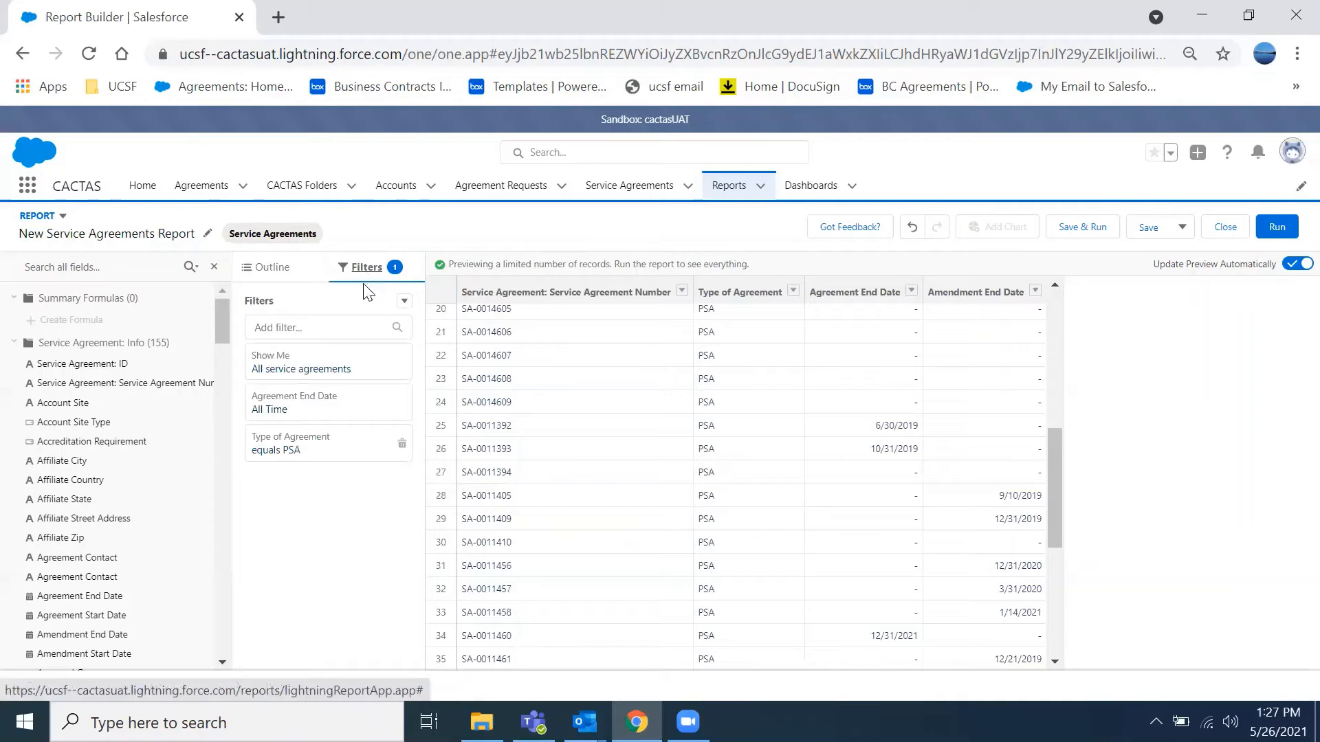
click(354, 323)
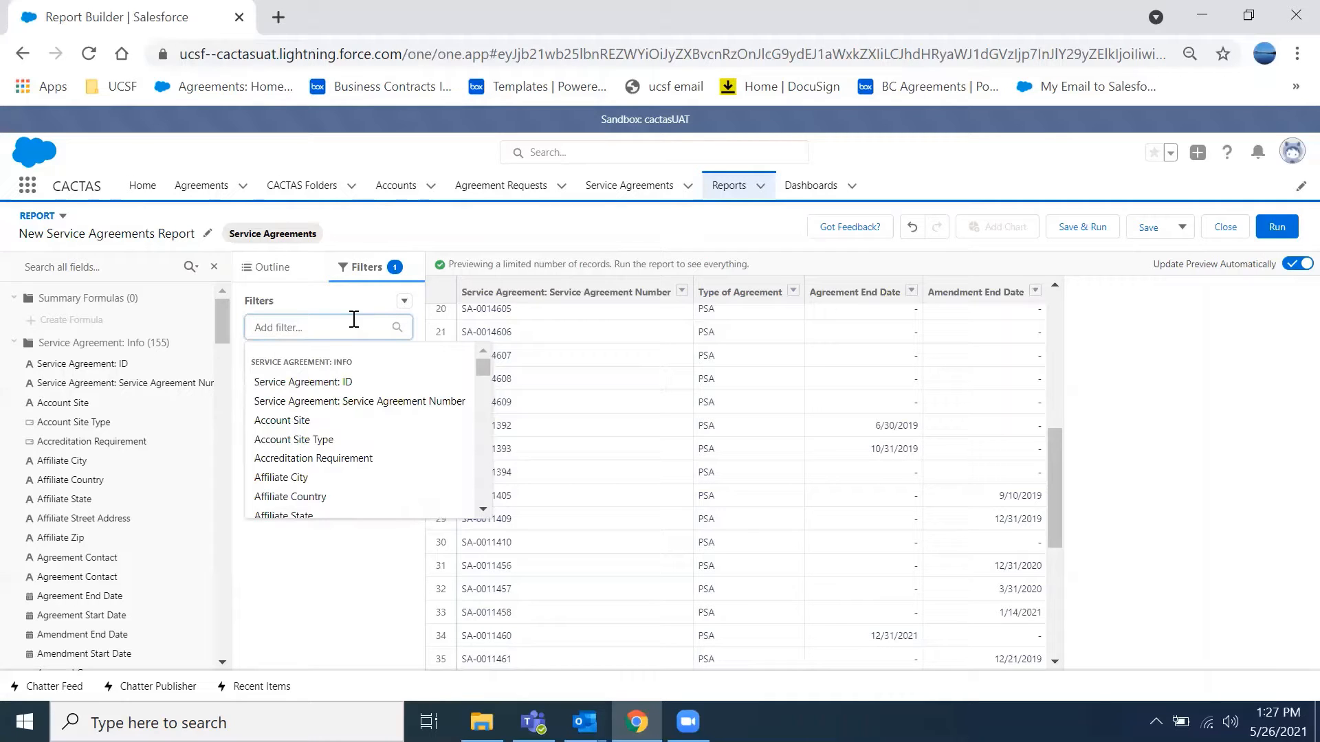
text(agreem)
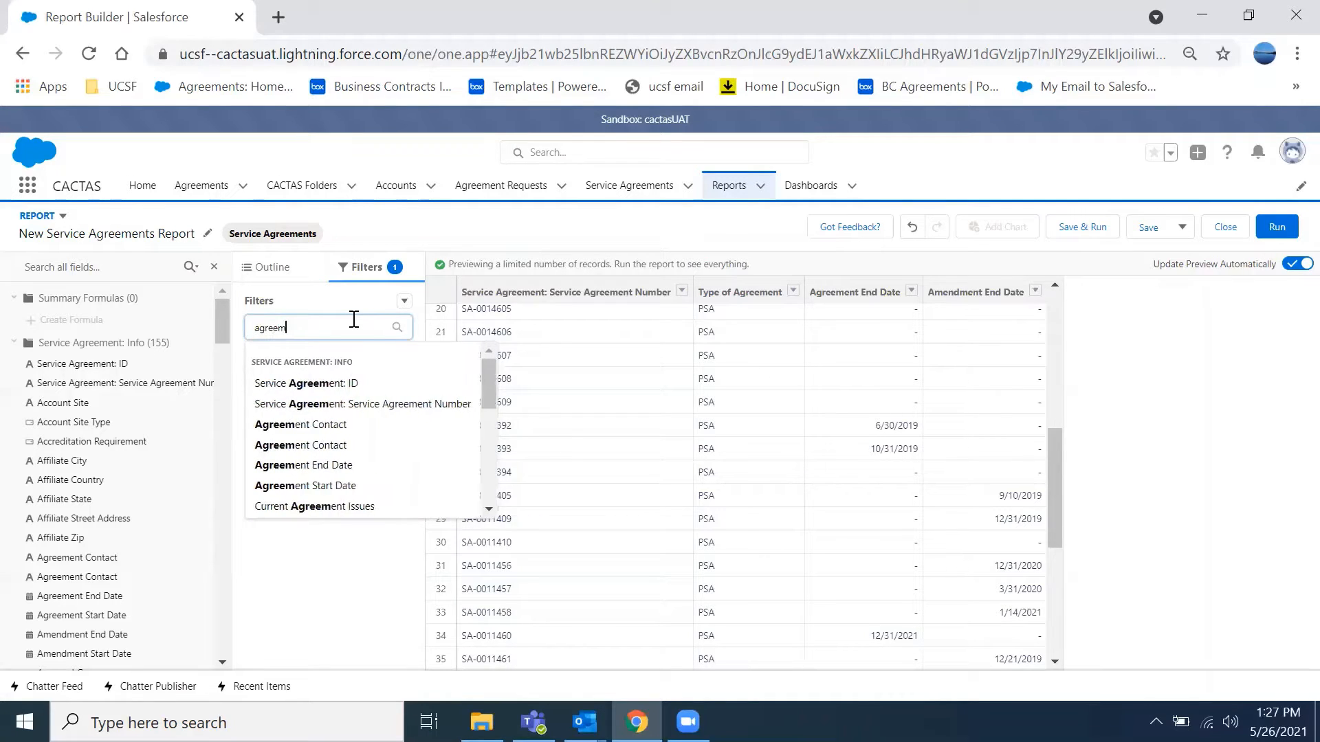
text(ent end)
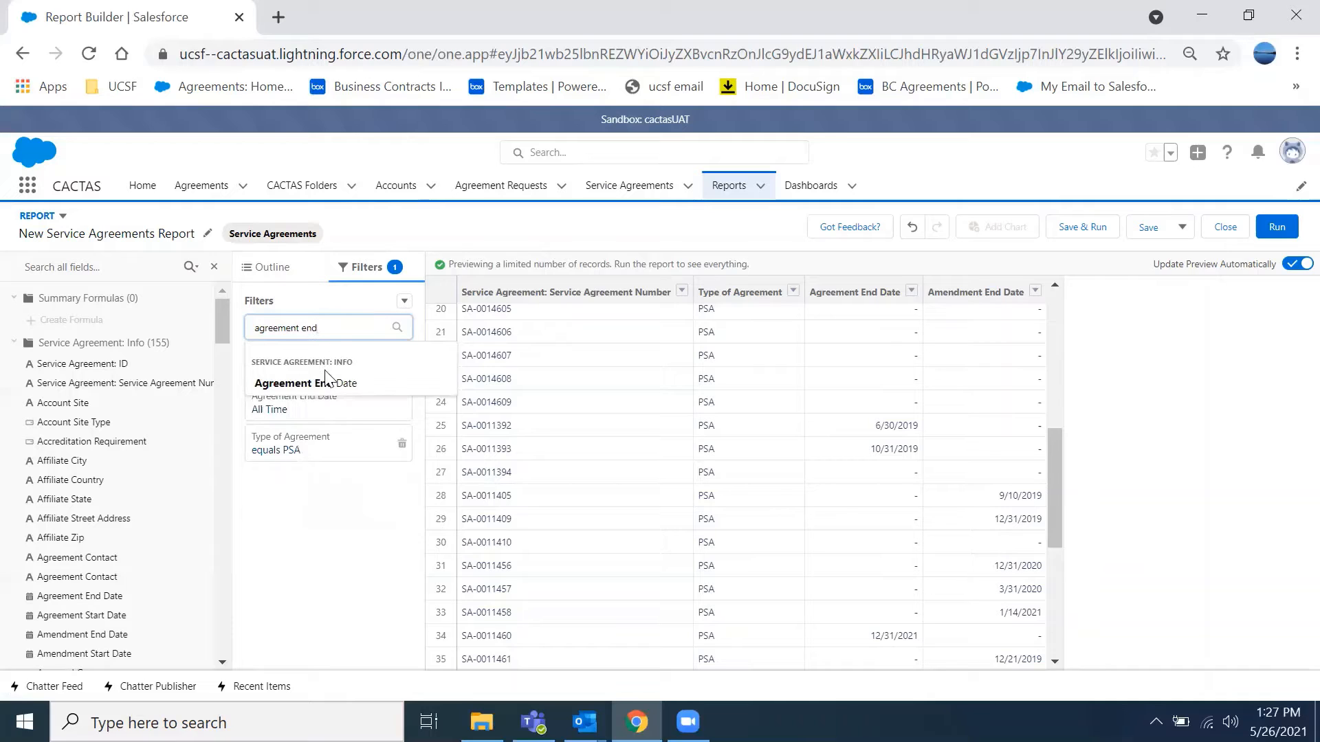
click(325, 381)
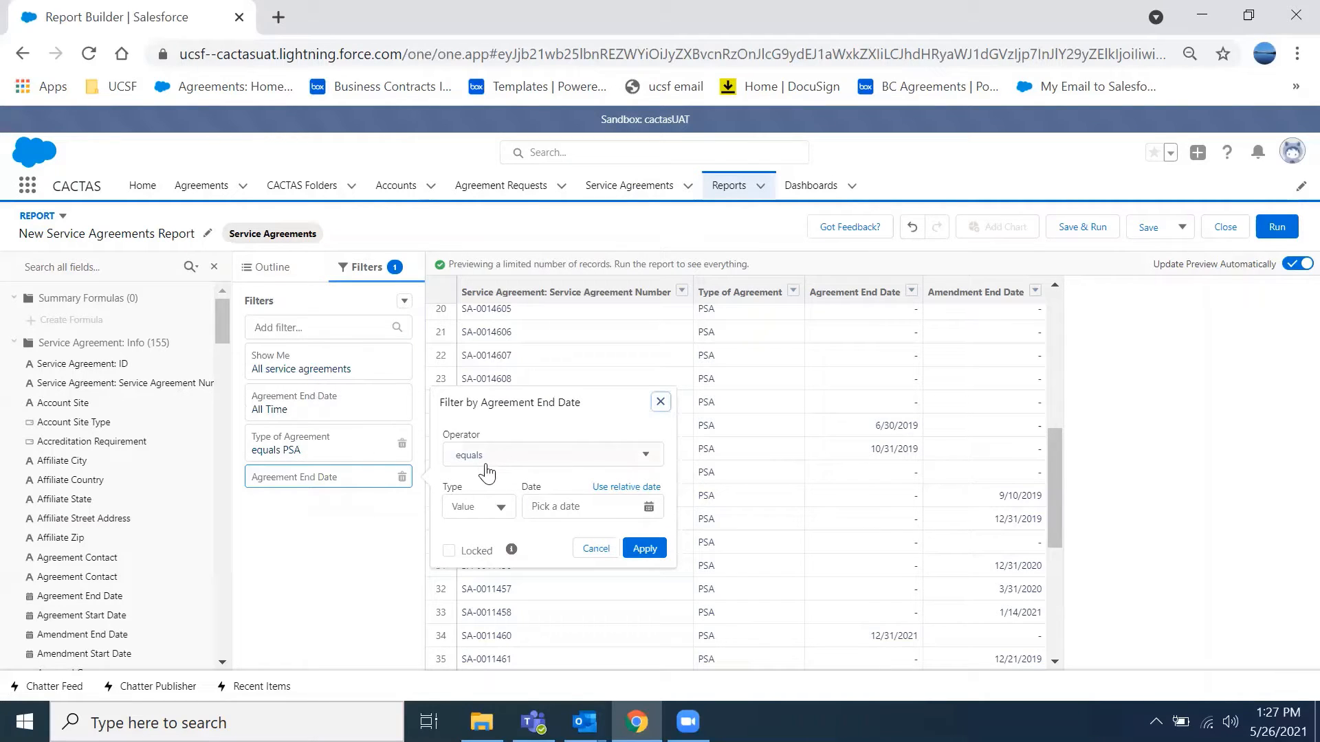
click(515, 471)
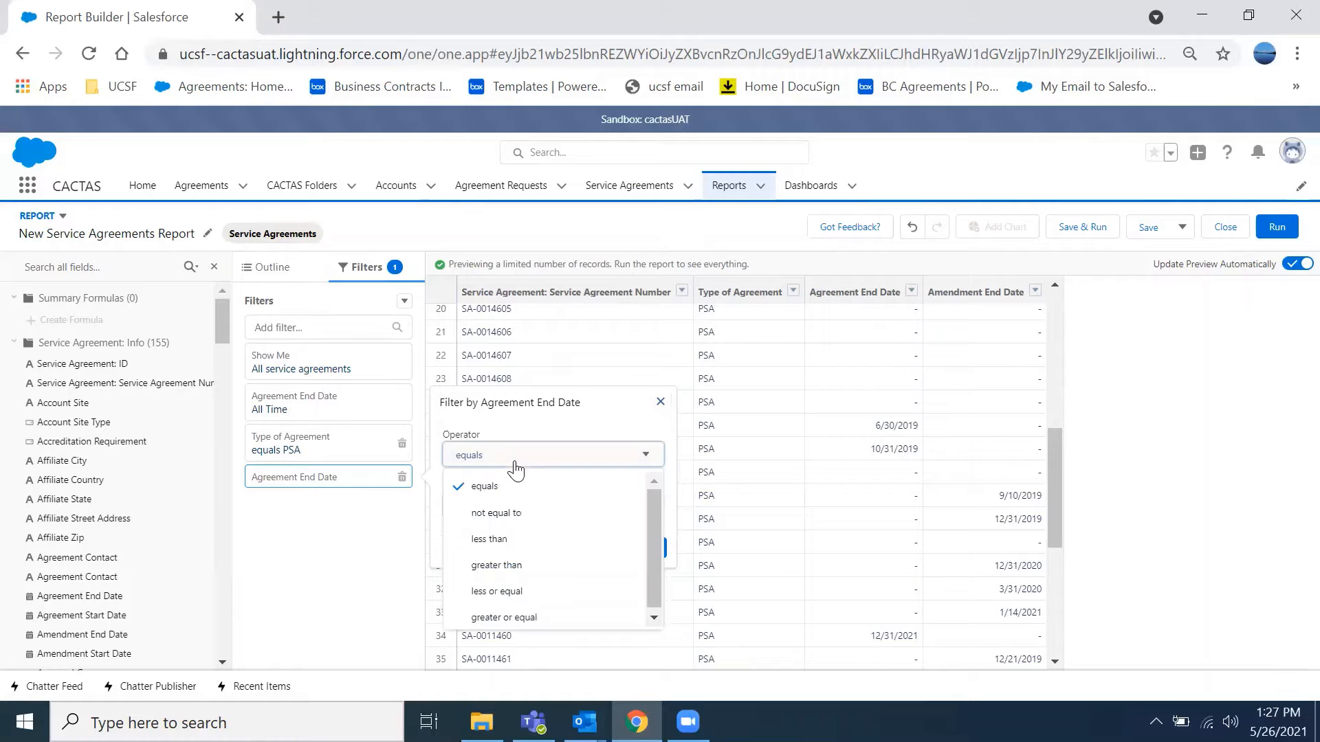
click(529, 618)
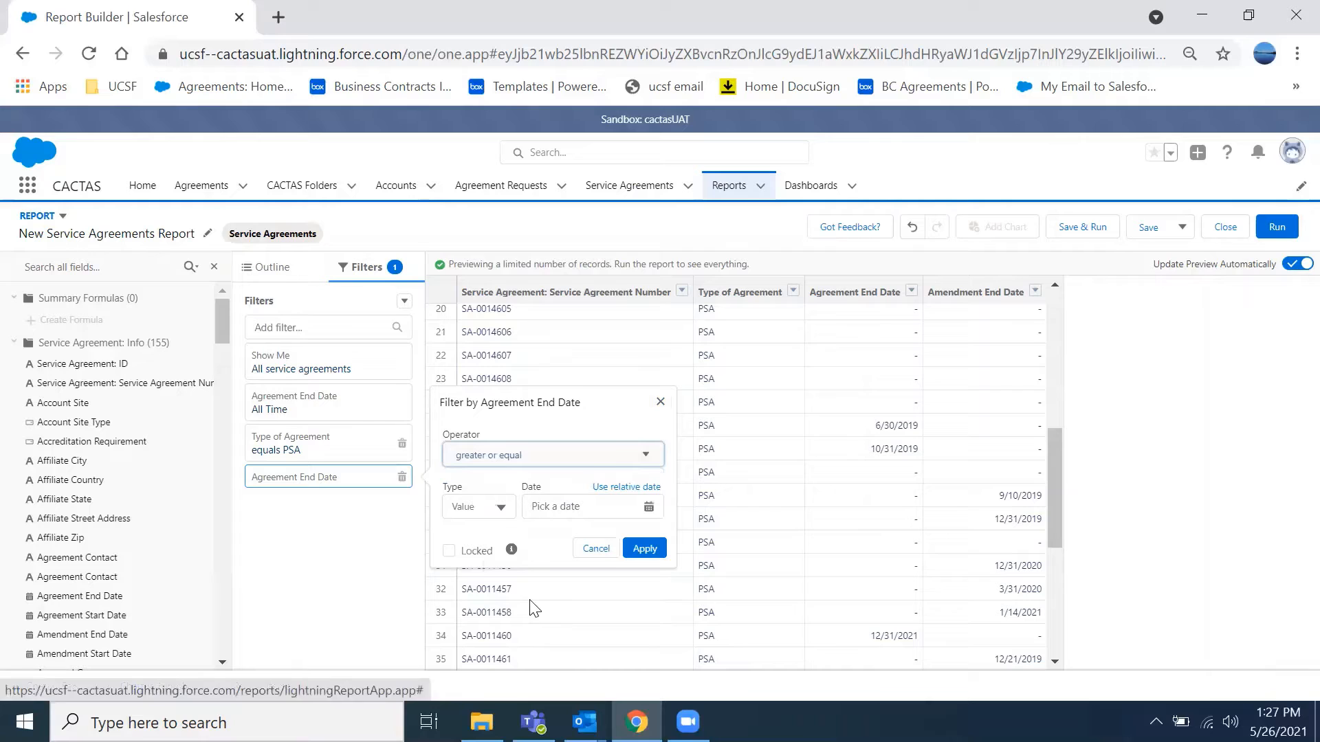
click(560, 506)
click(647, 509)
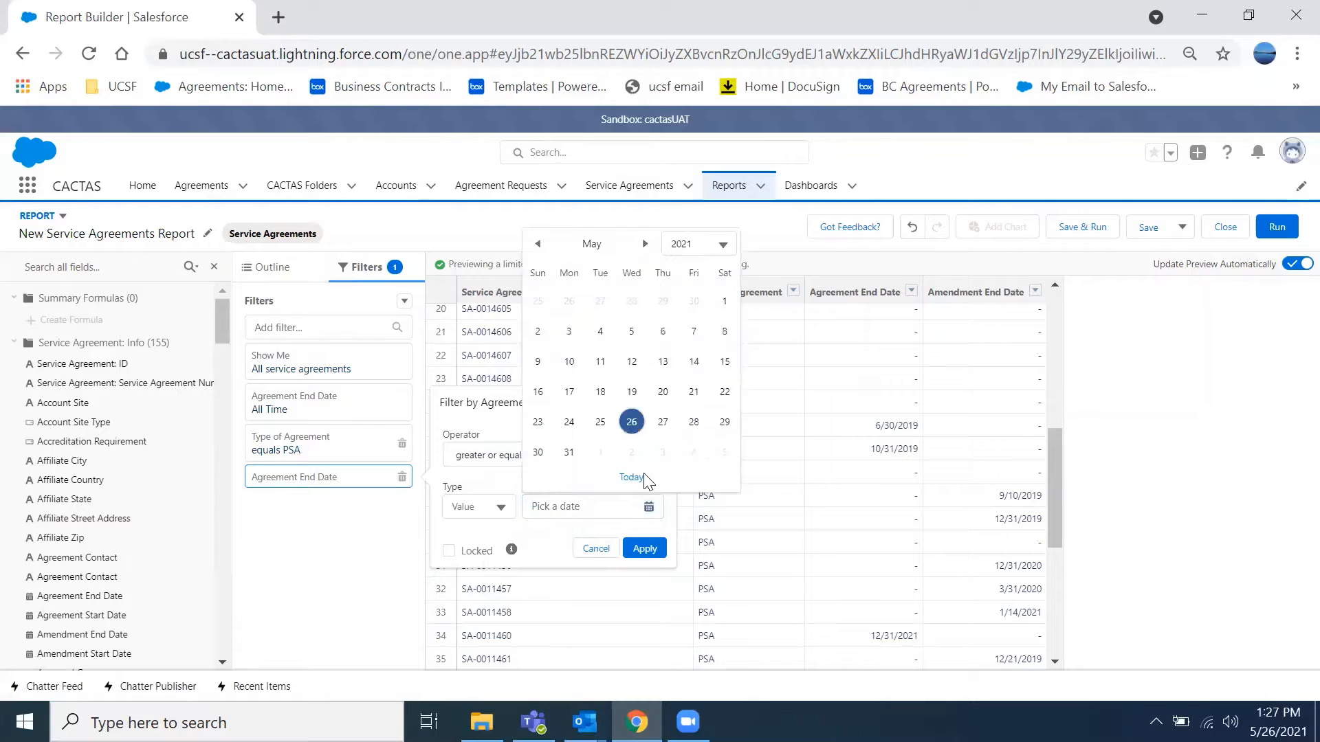
click(632, 420)
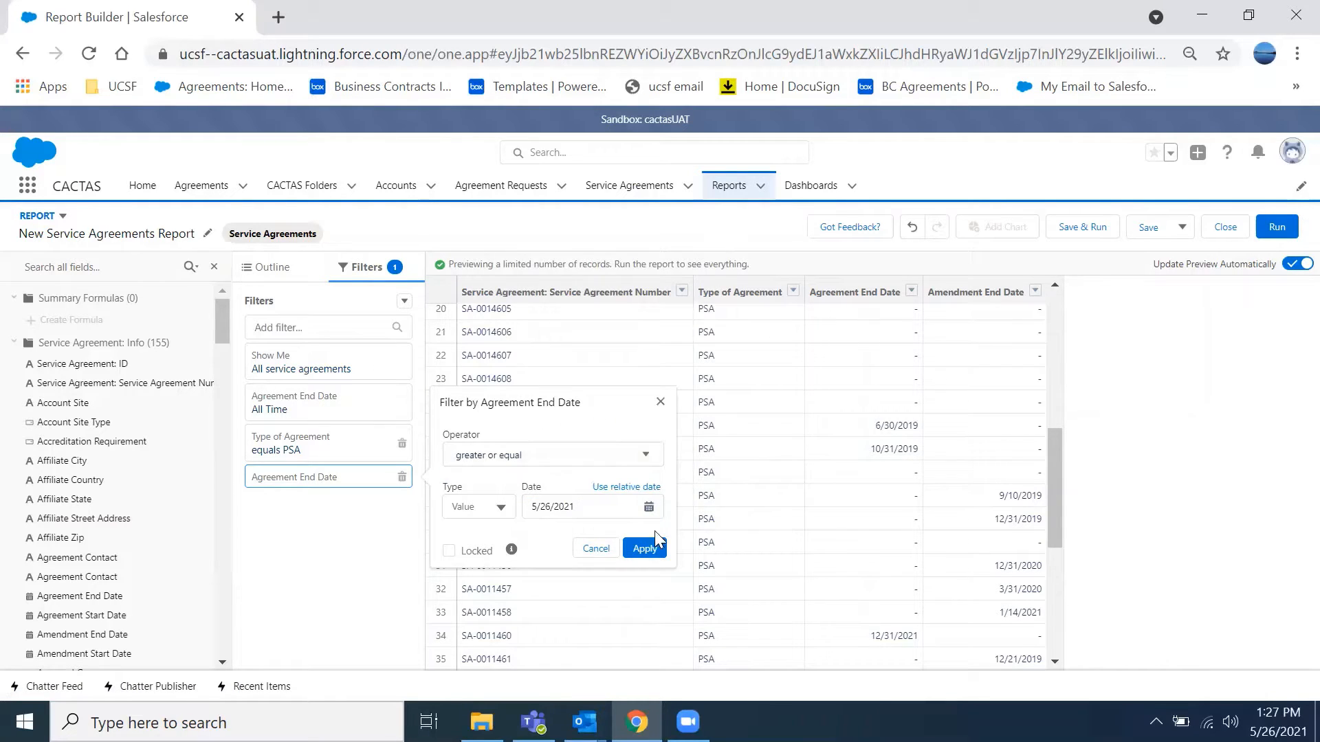
click(644, 548)
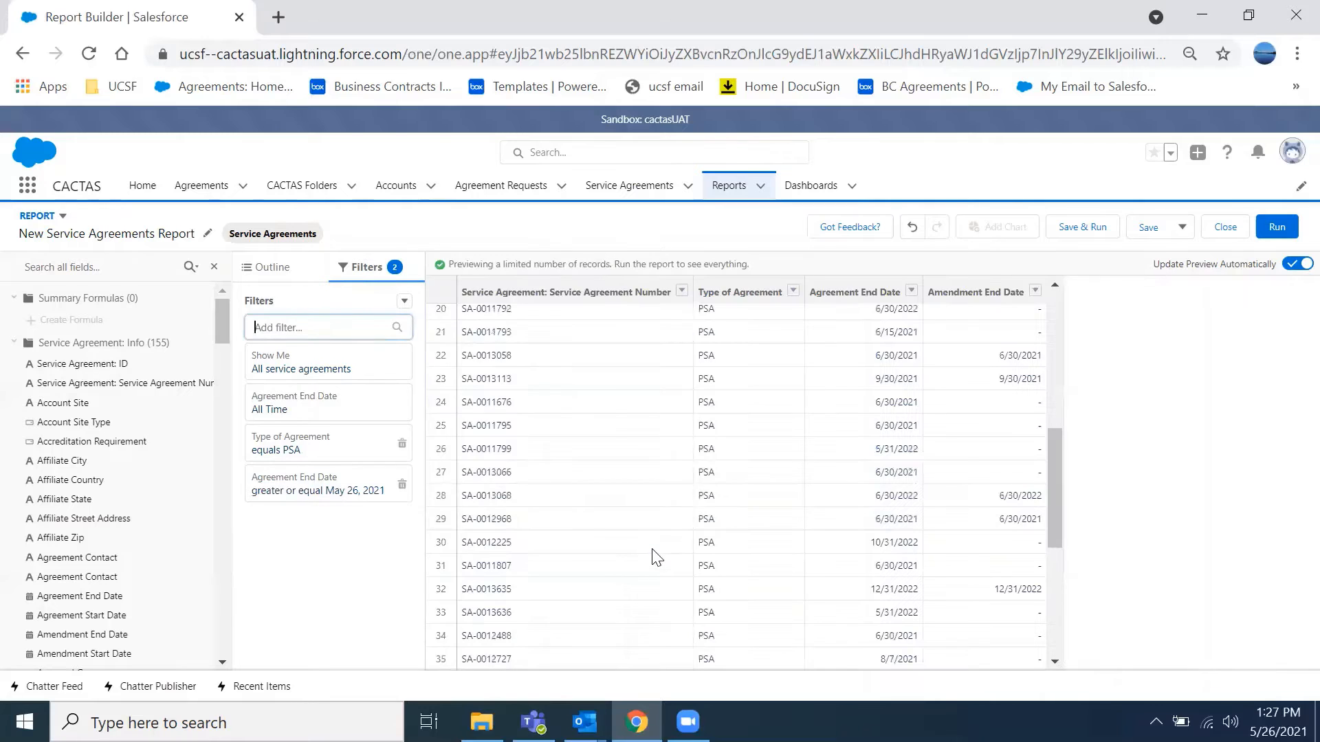
Add a report filter so that Amendment End Date is greater or equal to 5/26/2021
click(1044, 492)
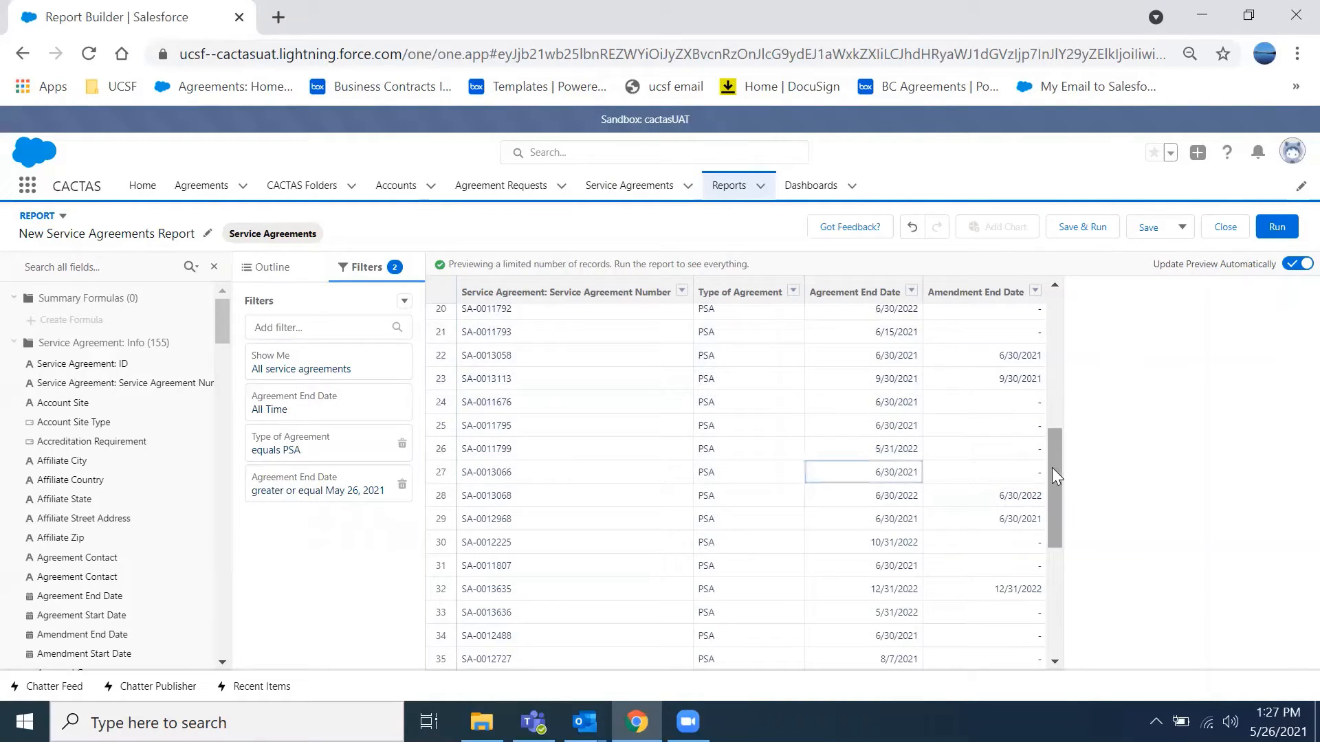
drag(1052, 467, 1048, 329)
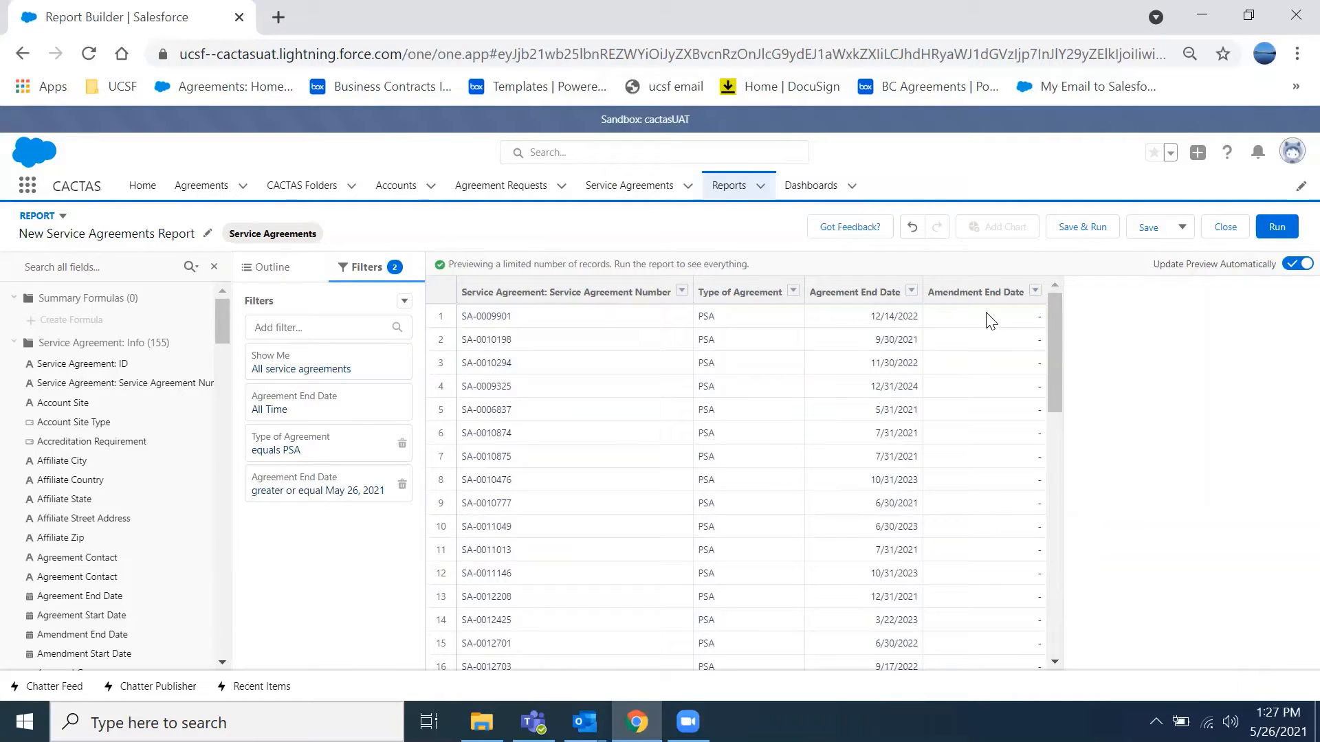
click(314, 328)
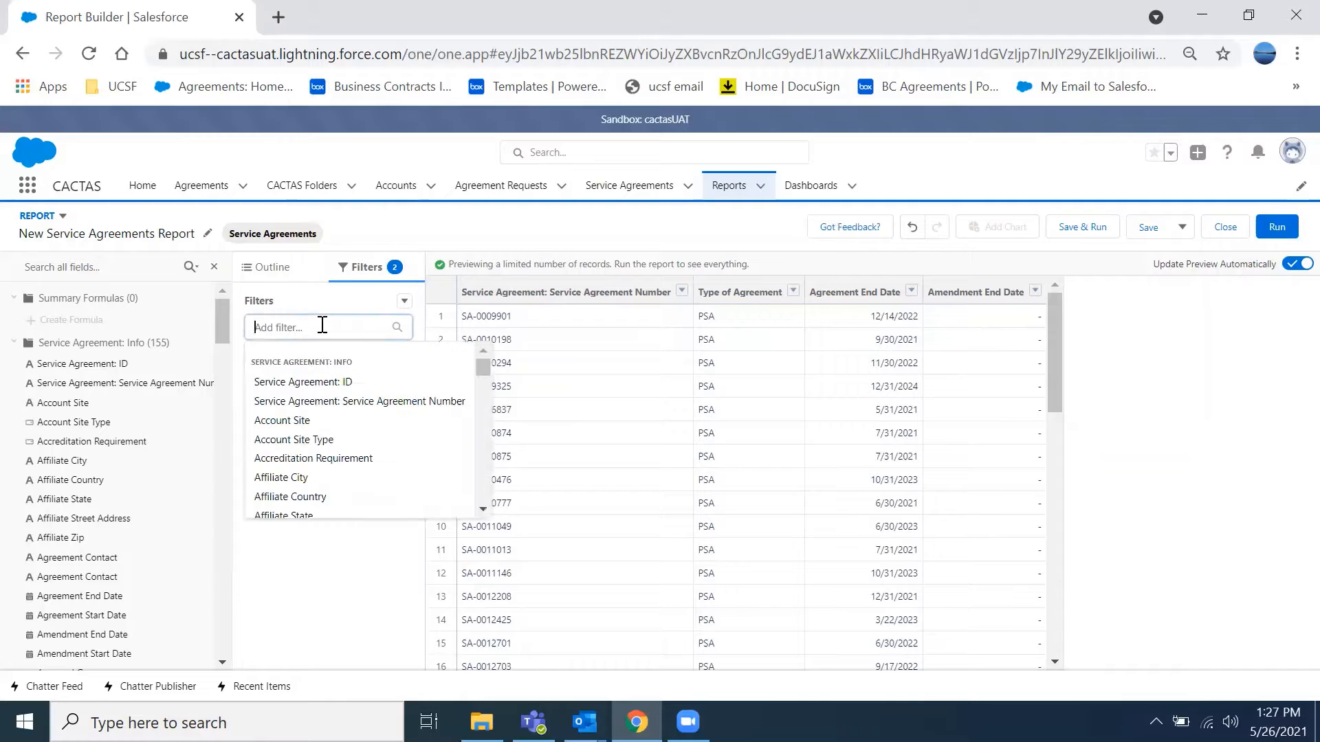
text(amendment)
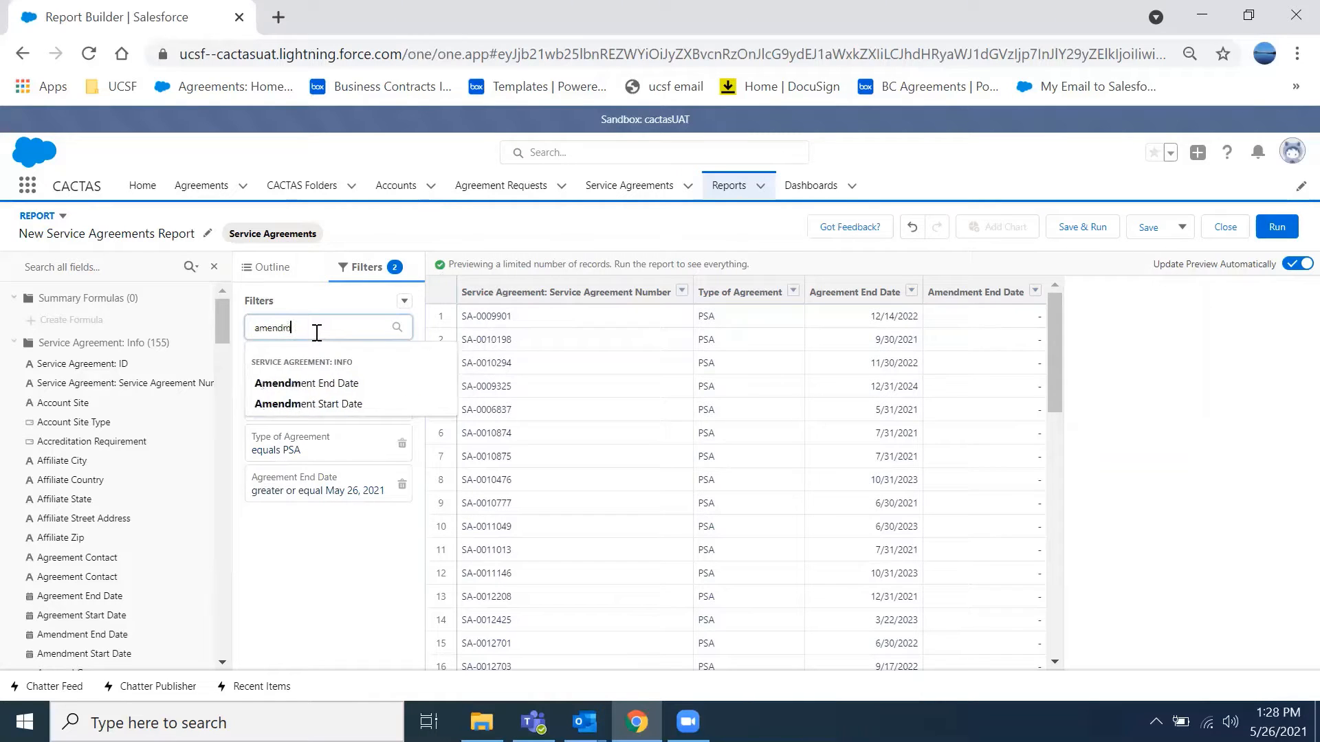
click(316, 384)
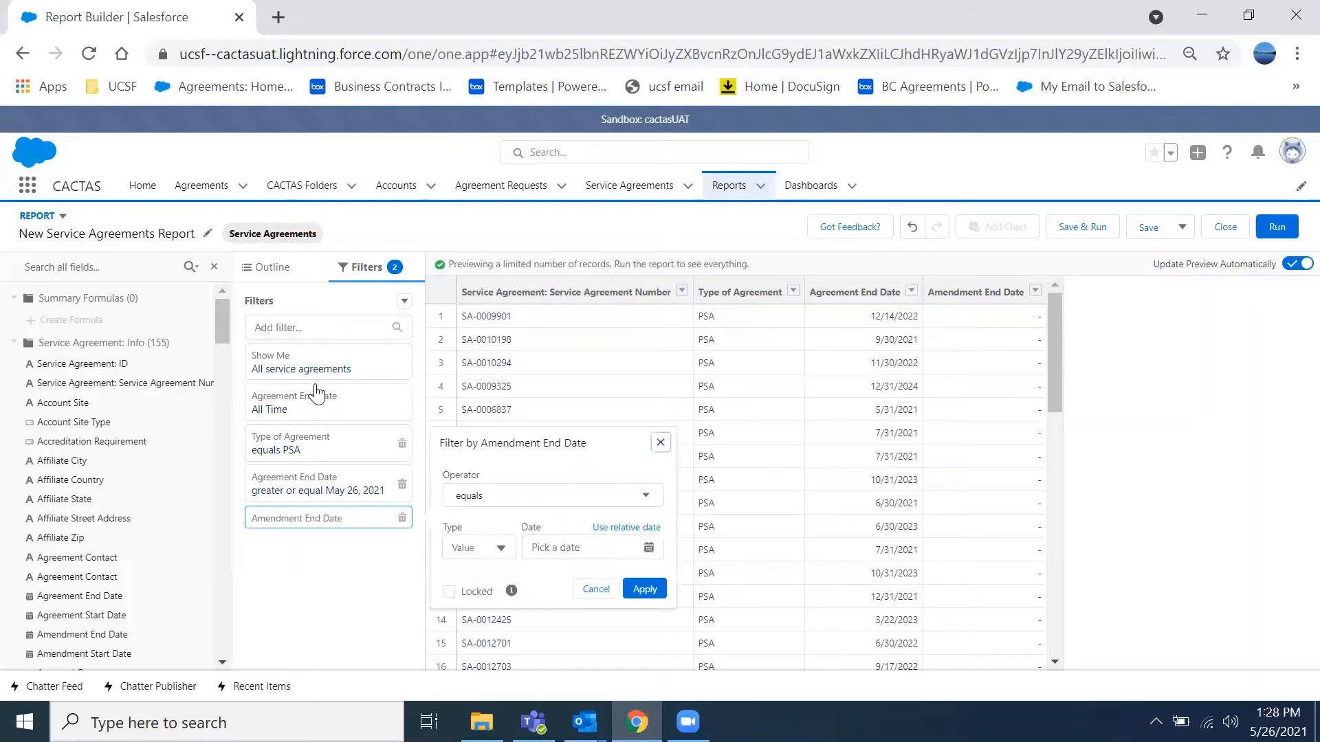
click(507, 506)
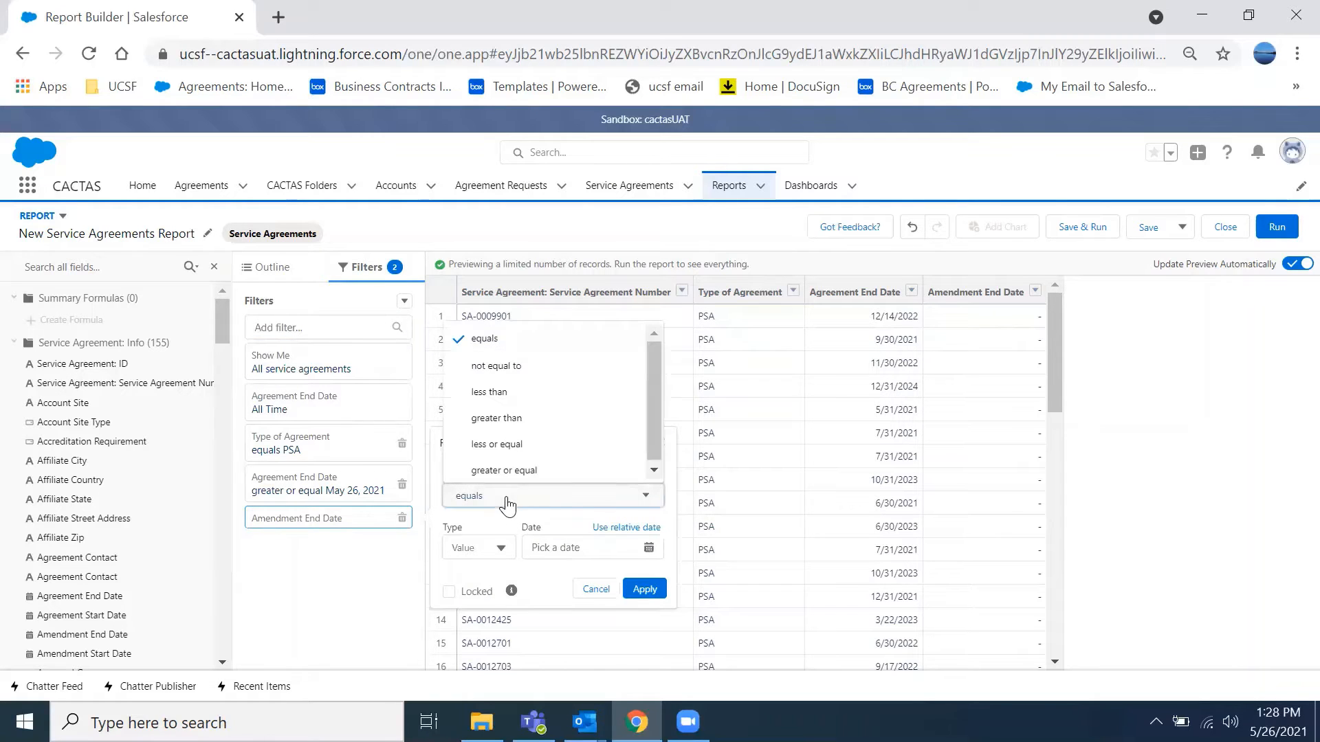
click(504, 472)
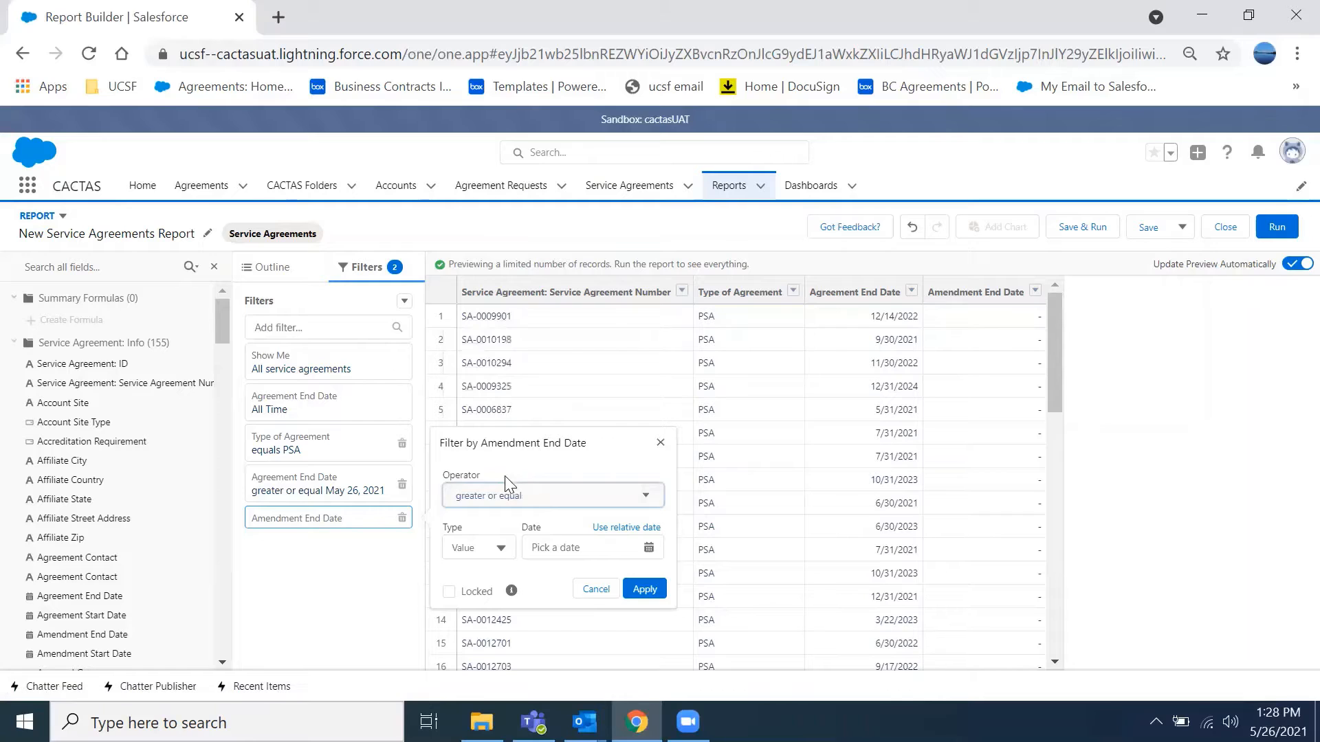
click(555, 544)
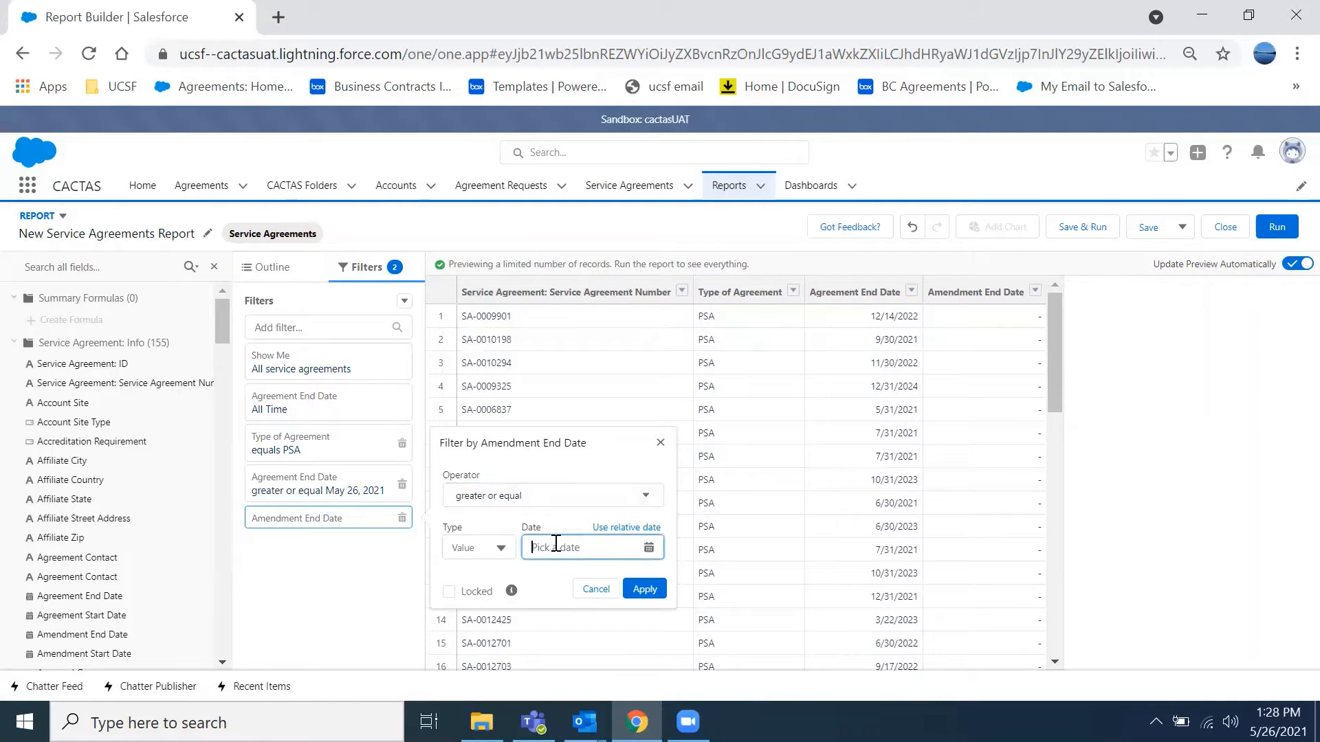
click(649, 547)
click(631, 463)
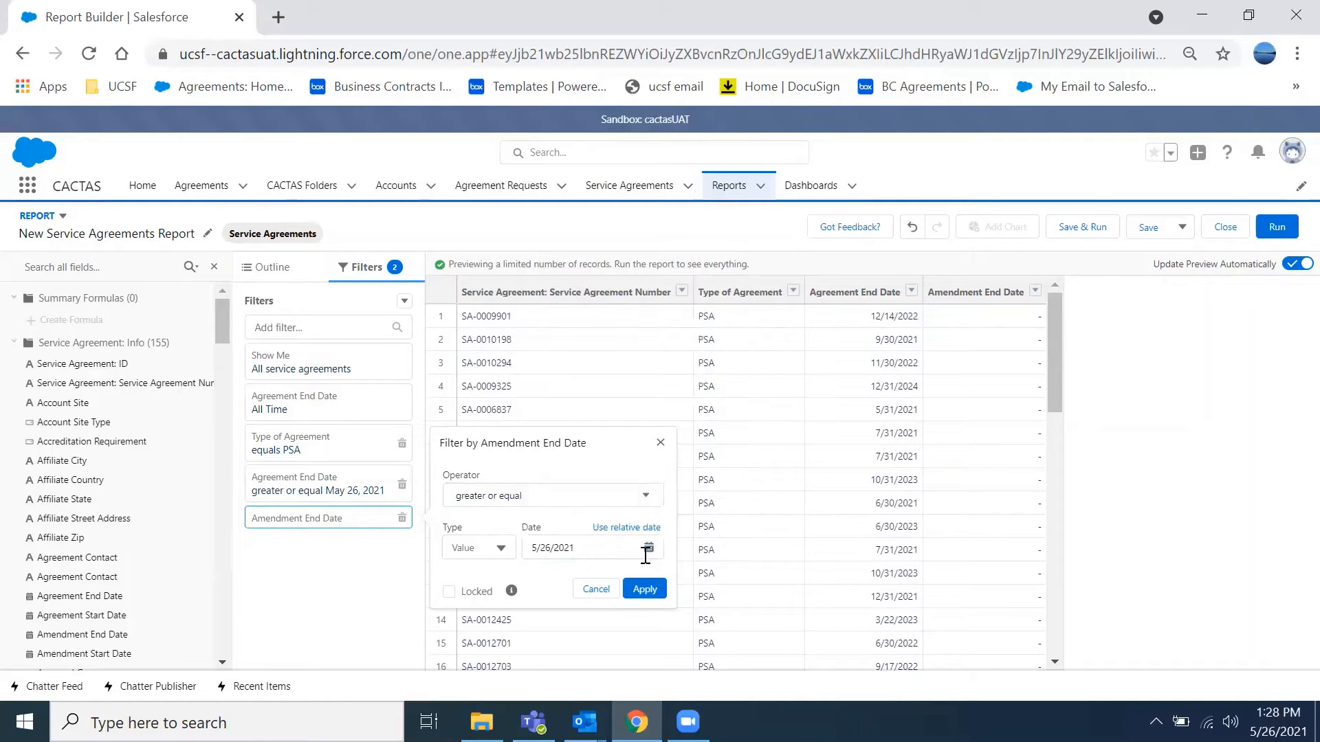
click(645, 589)
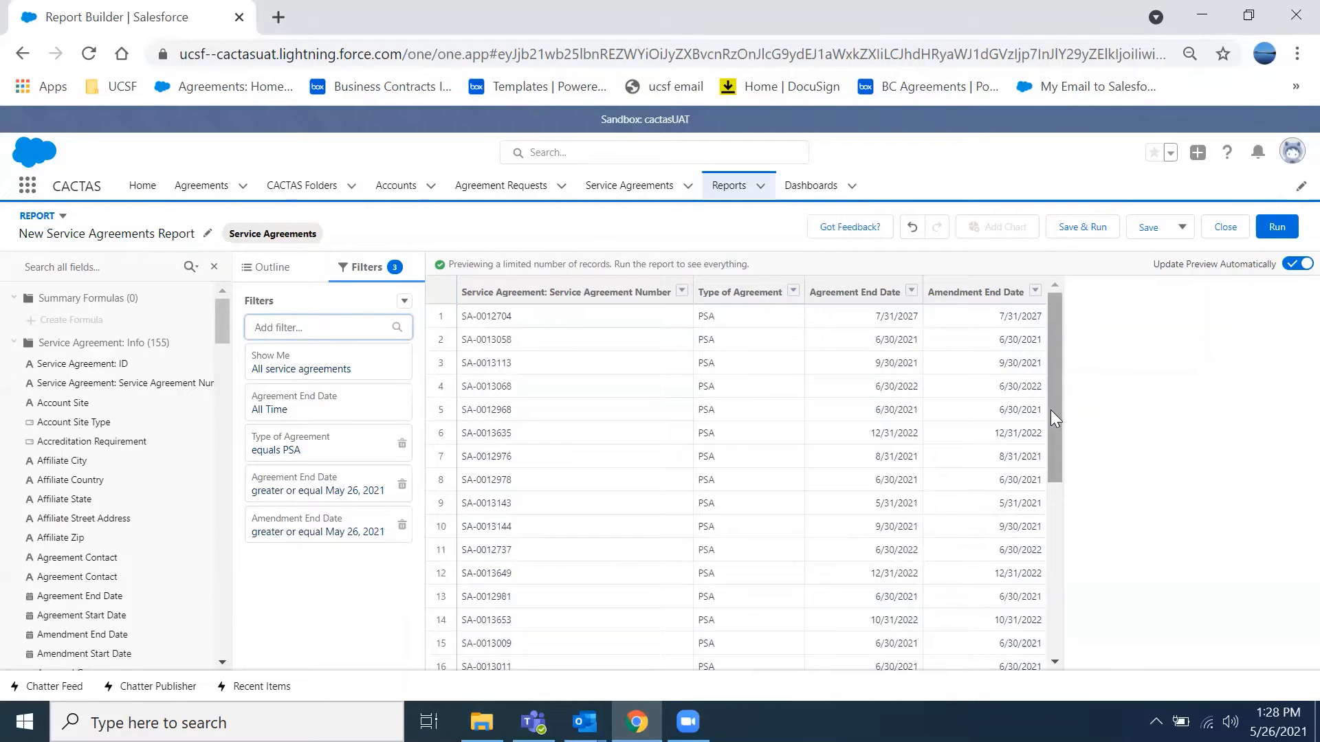
Add filter logic to the report and try to apply the expression 1 AND 2 OR 3
drag(1051, 410, 1050, 411)
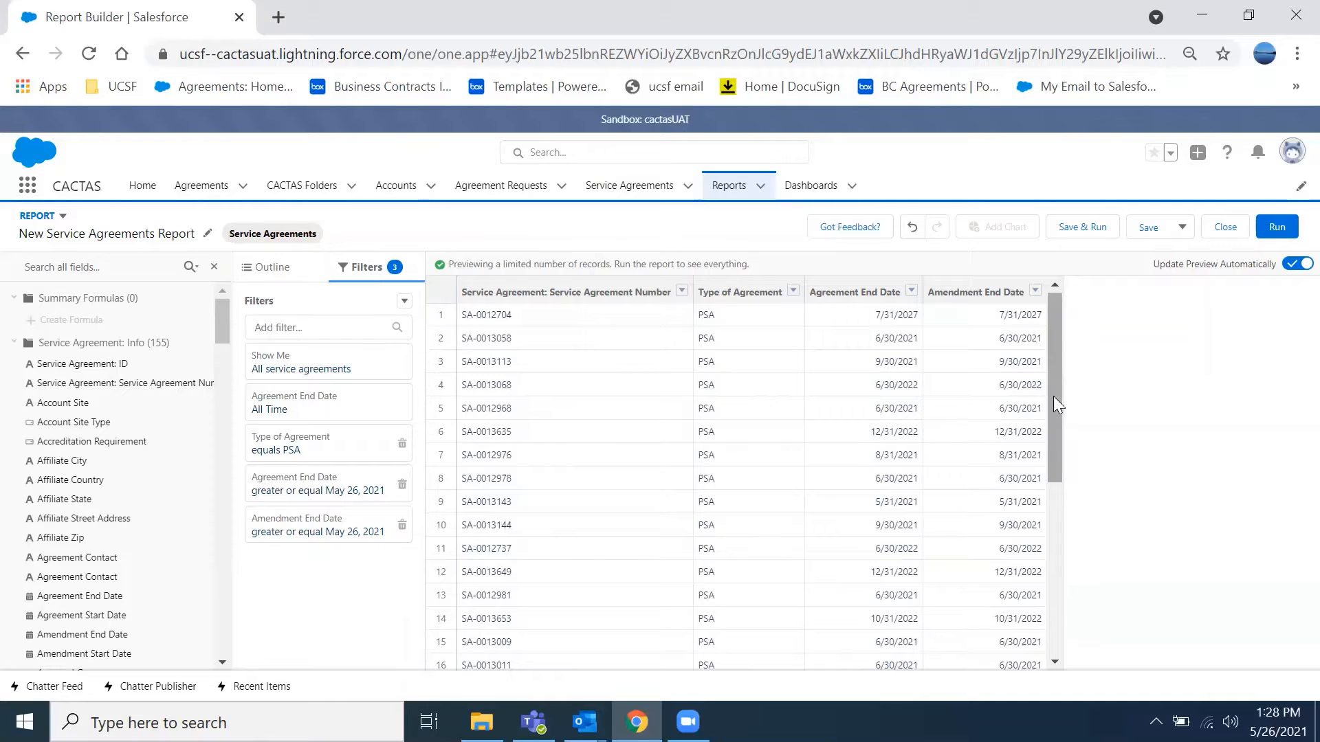
drag(1053, 395, 1056, 580)
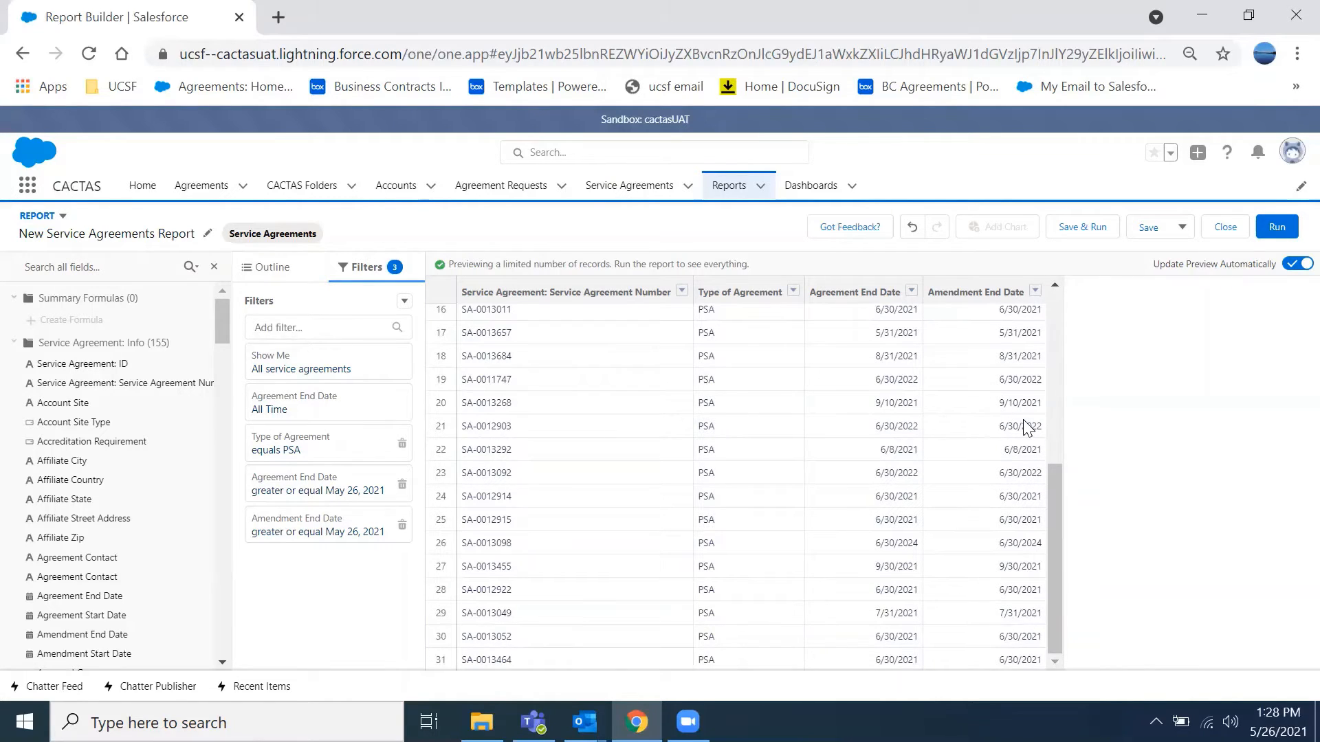
drag(1050, 478, 1050, 462)
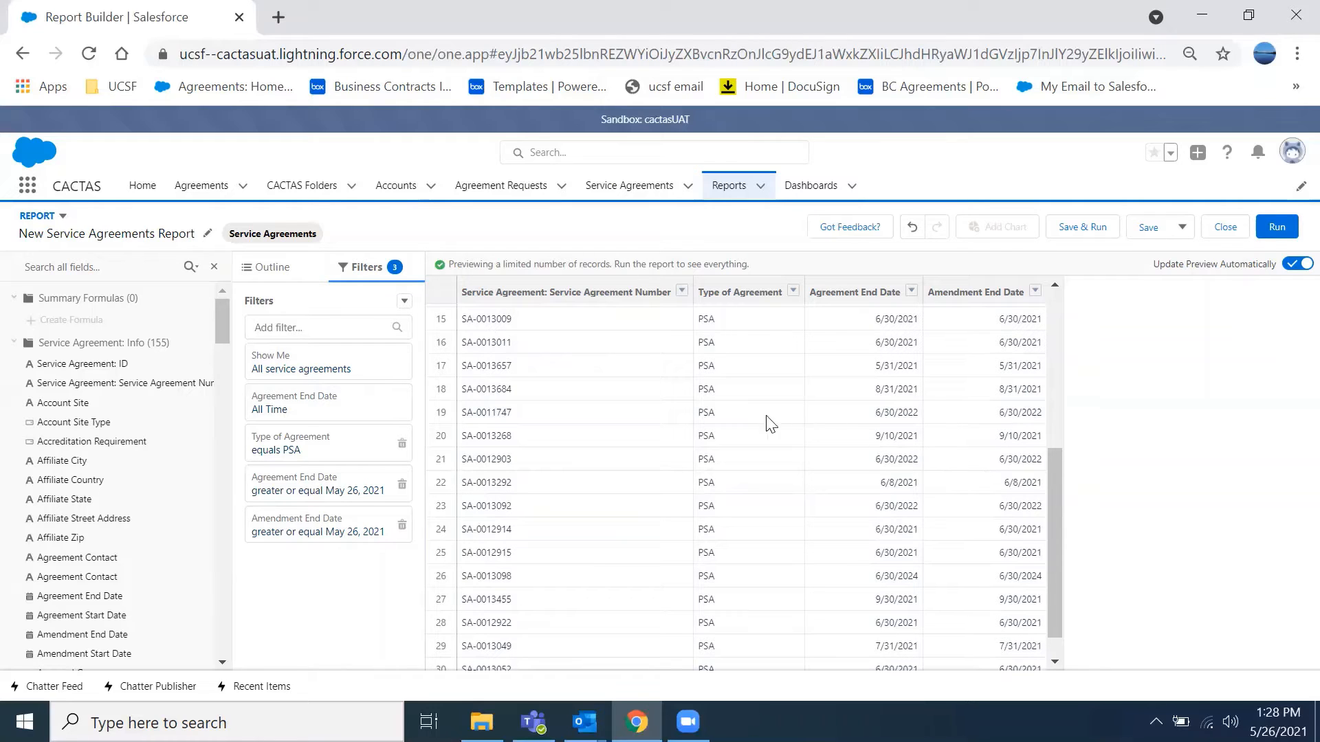
click(405, 303)
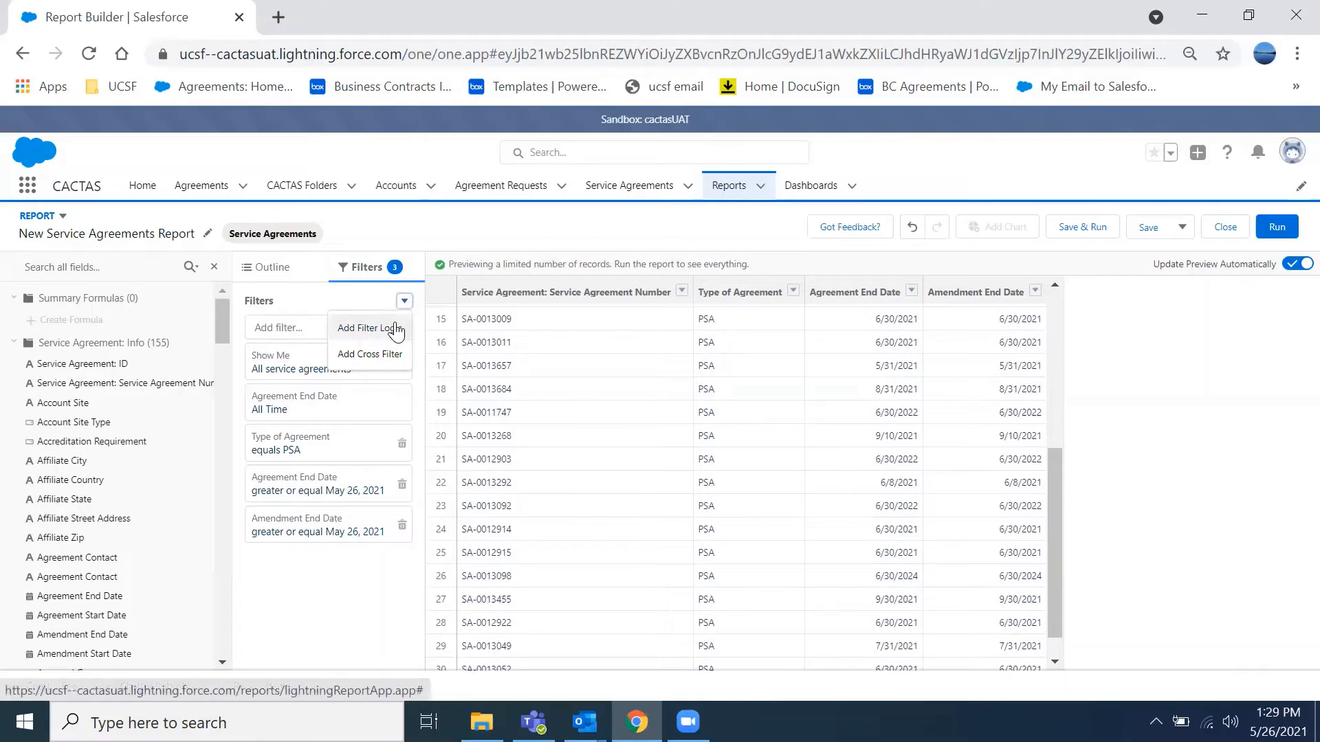
click(397, 329)
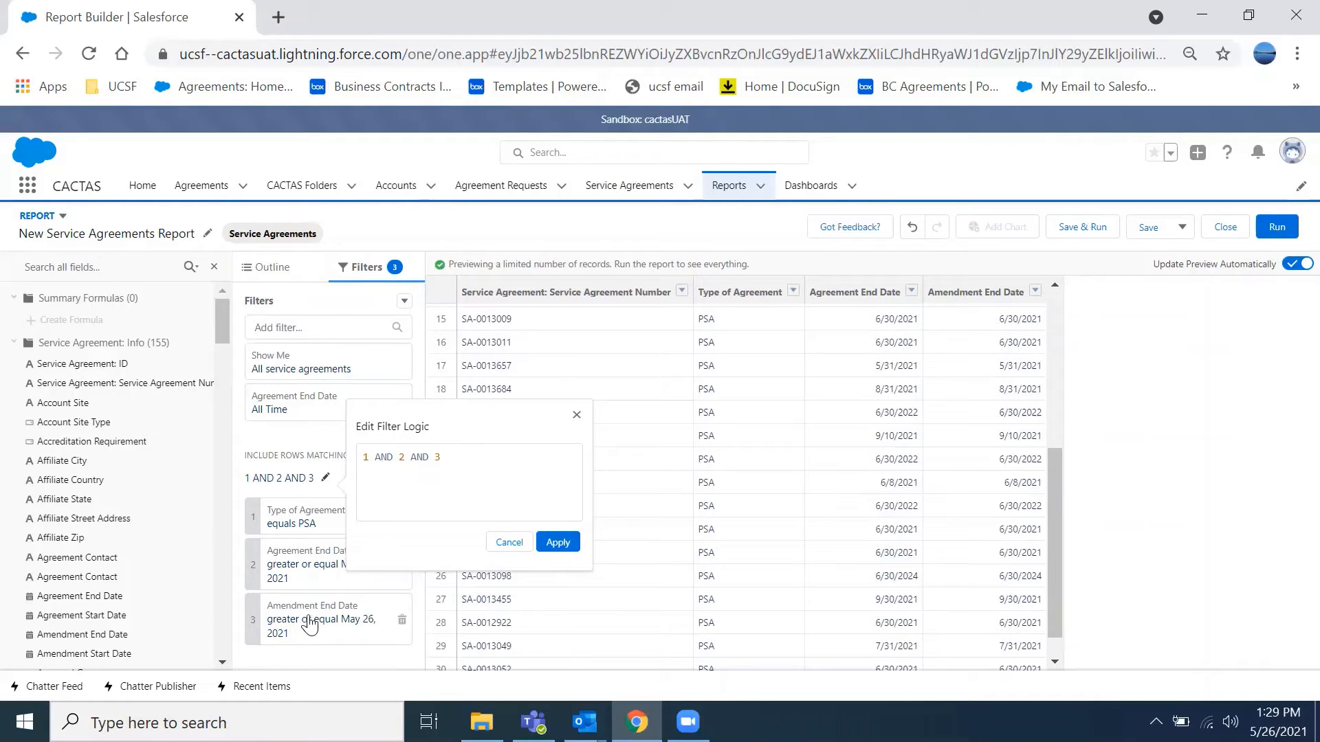
drag(427, 457, 411, 459)
text(OR)
click(558, 542)
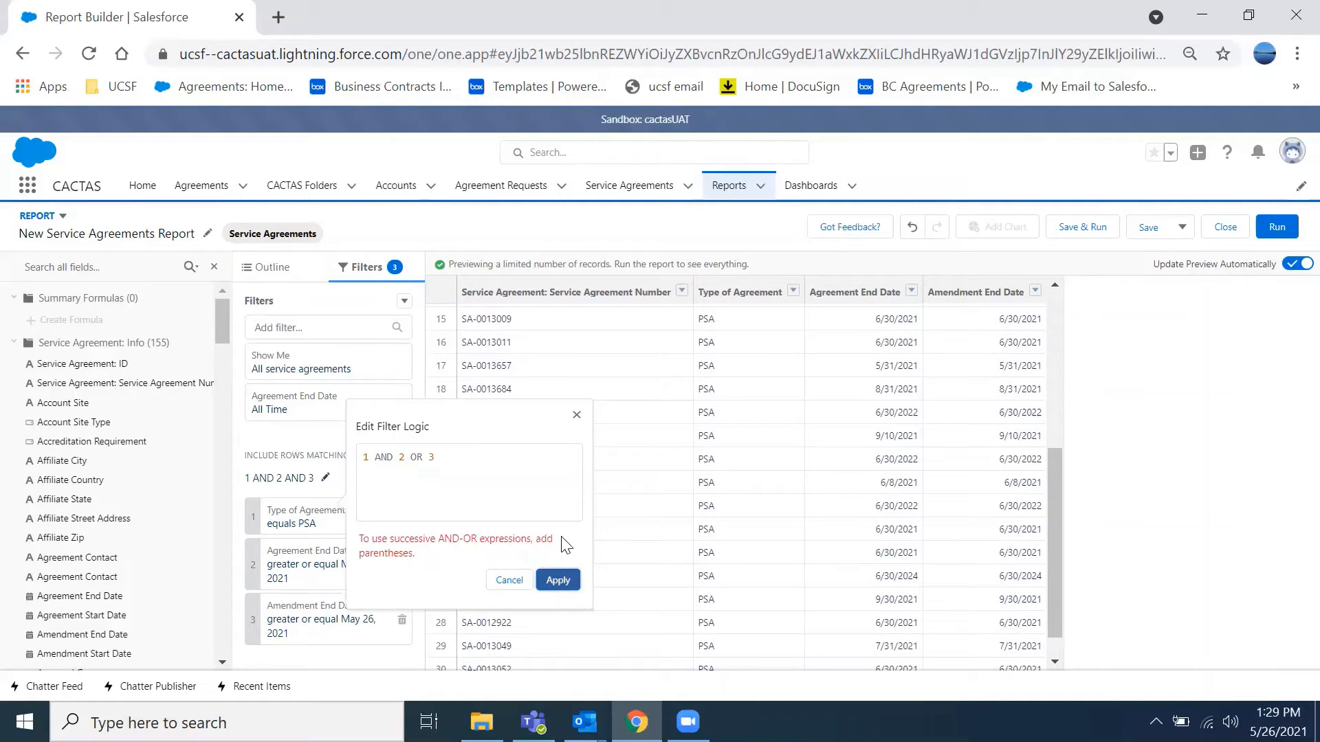
Add parentheses to the filter logic so it reads 1 AND (2 OR 3), and apply it
click(399, 460)
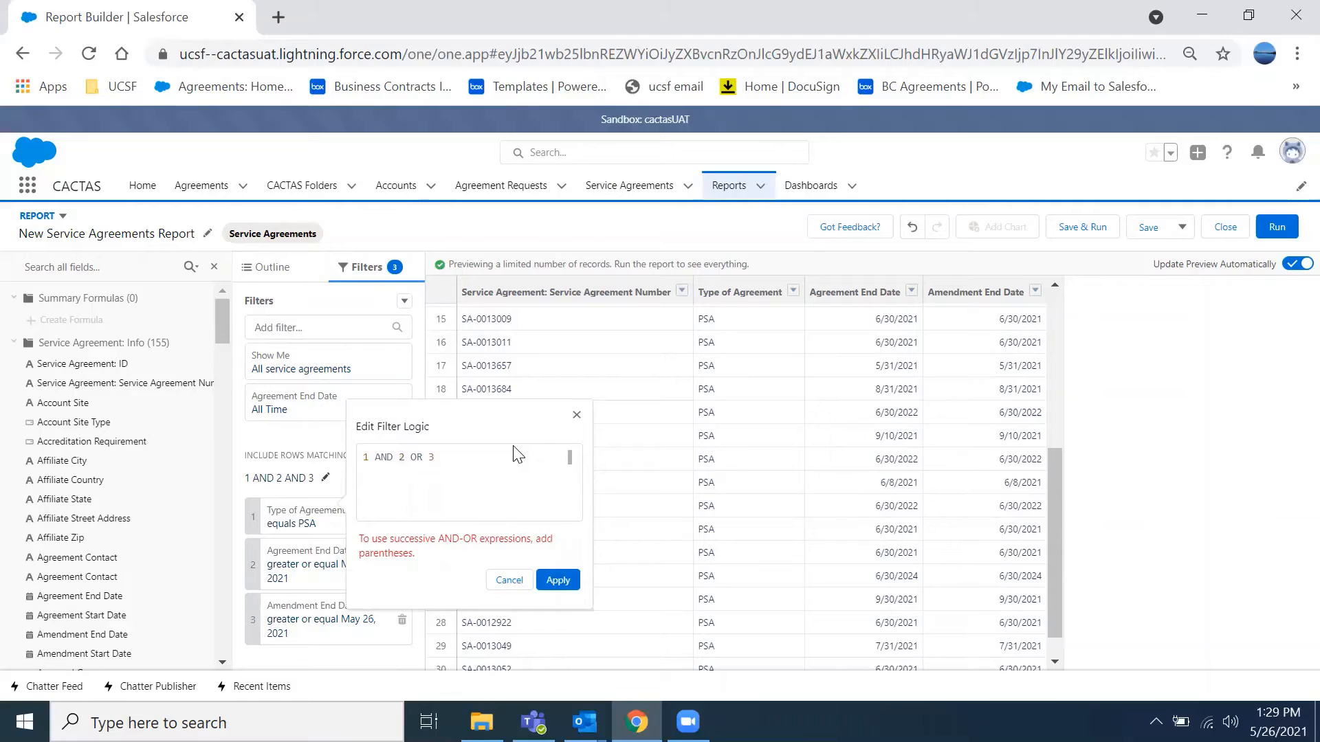
text(()
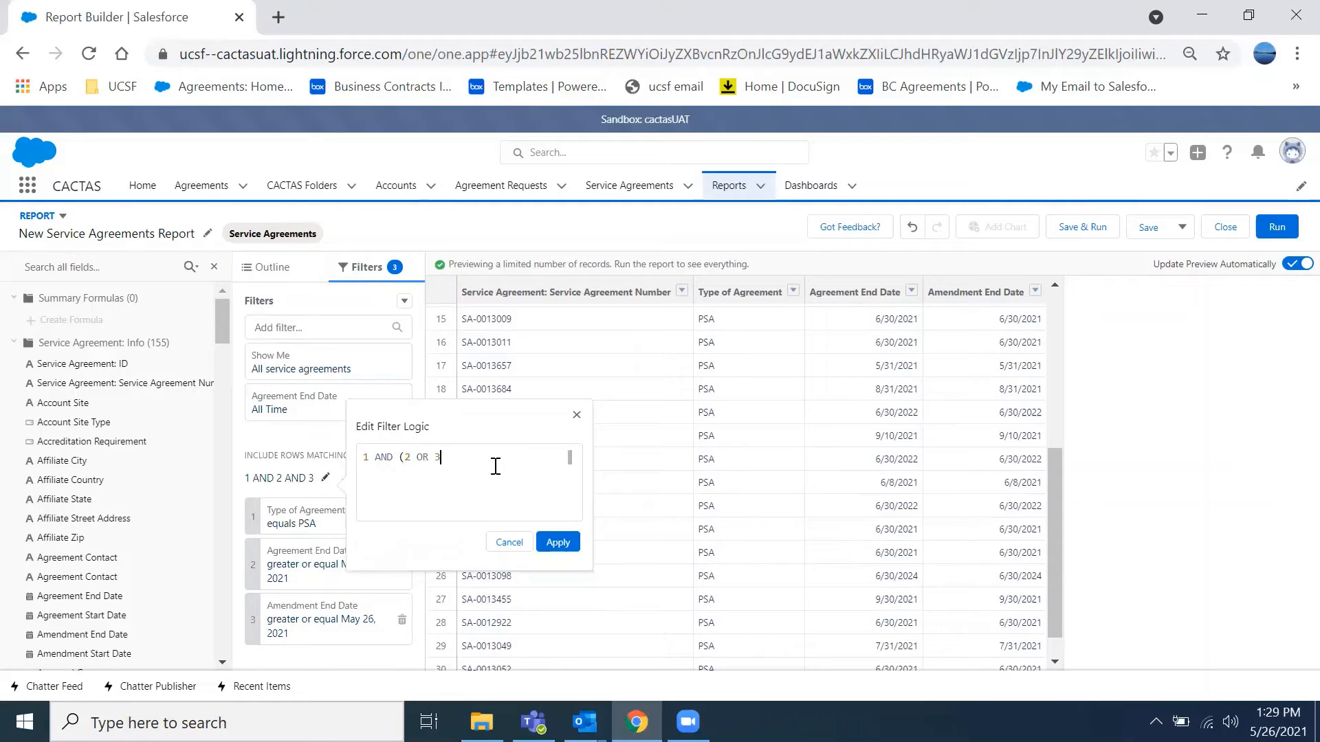
text())
click(556, 543)
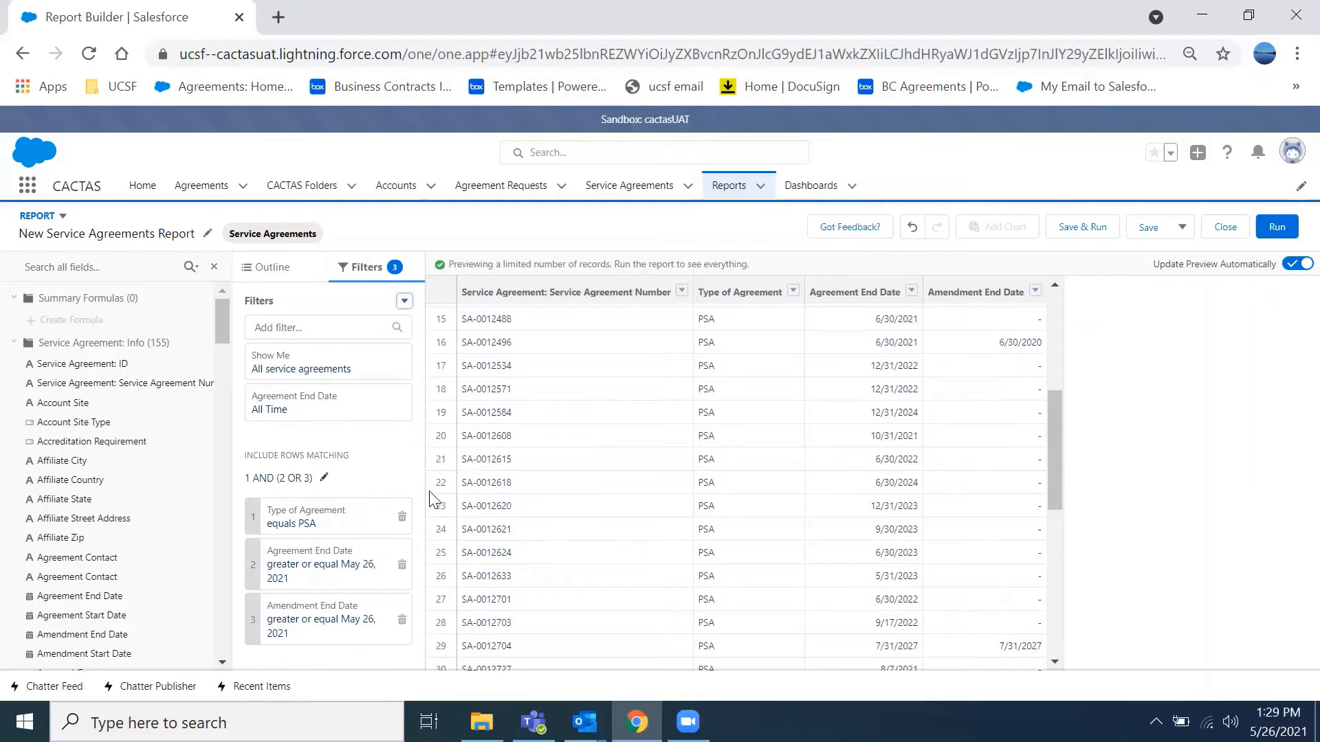
Run the report to review all its records down to the last row, and reopen it for editing
drag(1053, 466, 1052, 631)
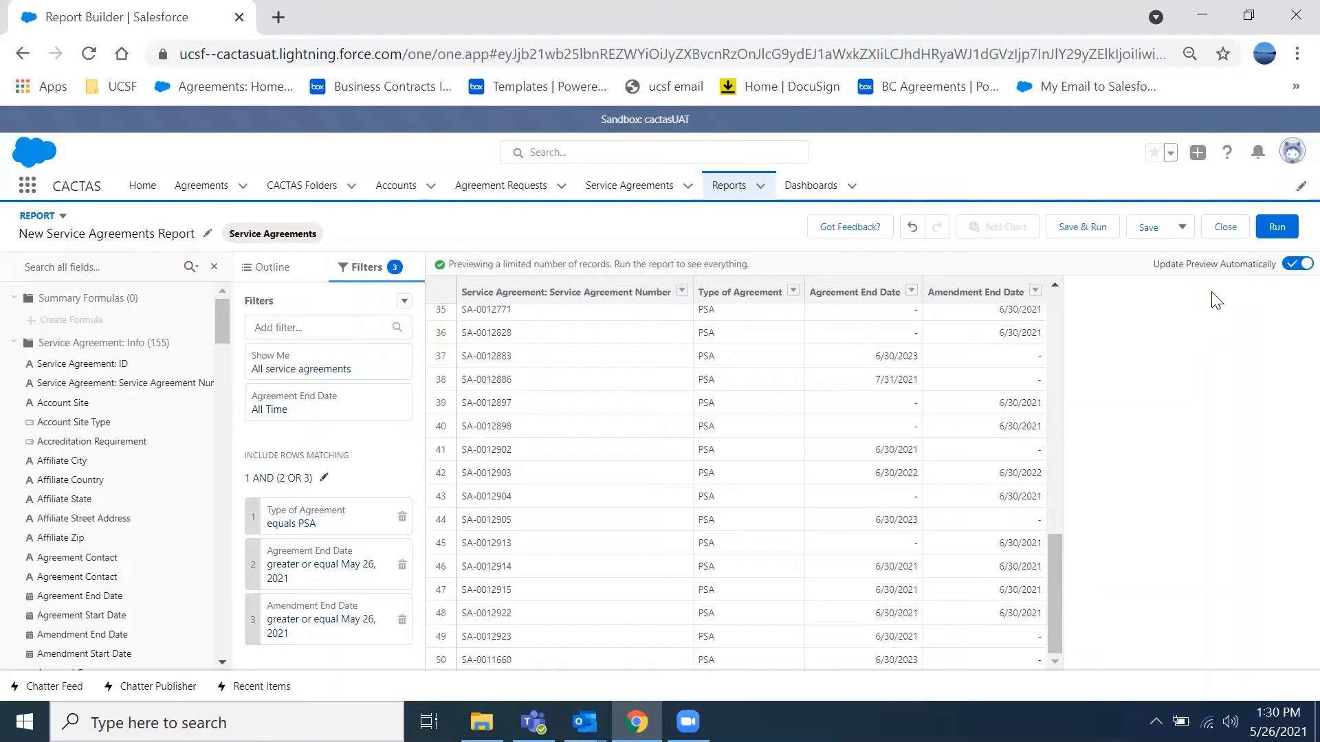
click(1273, 237)
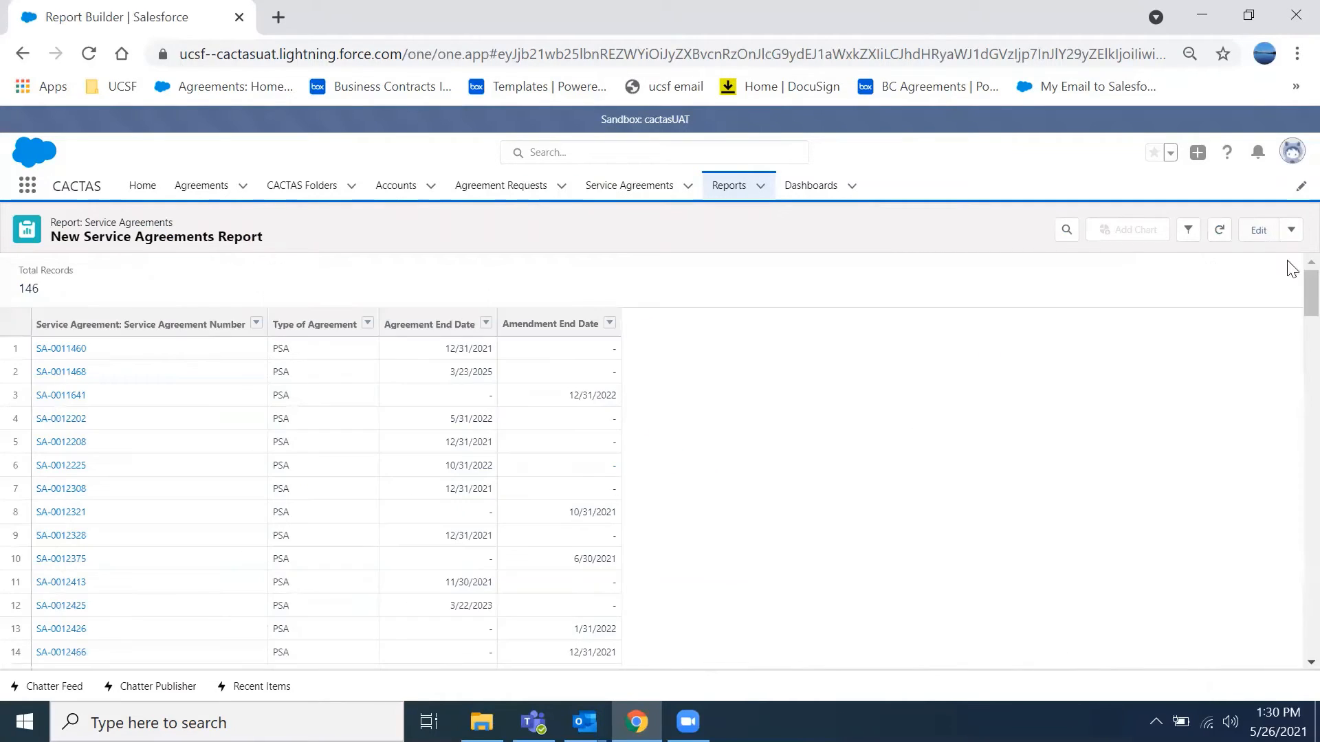
scroll(1290, 302, down, 2)
drag(1289, 318, 1293, 649)
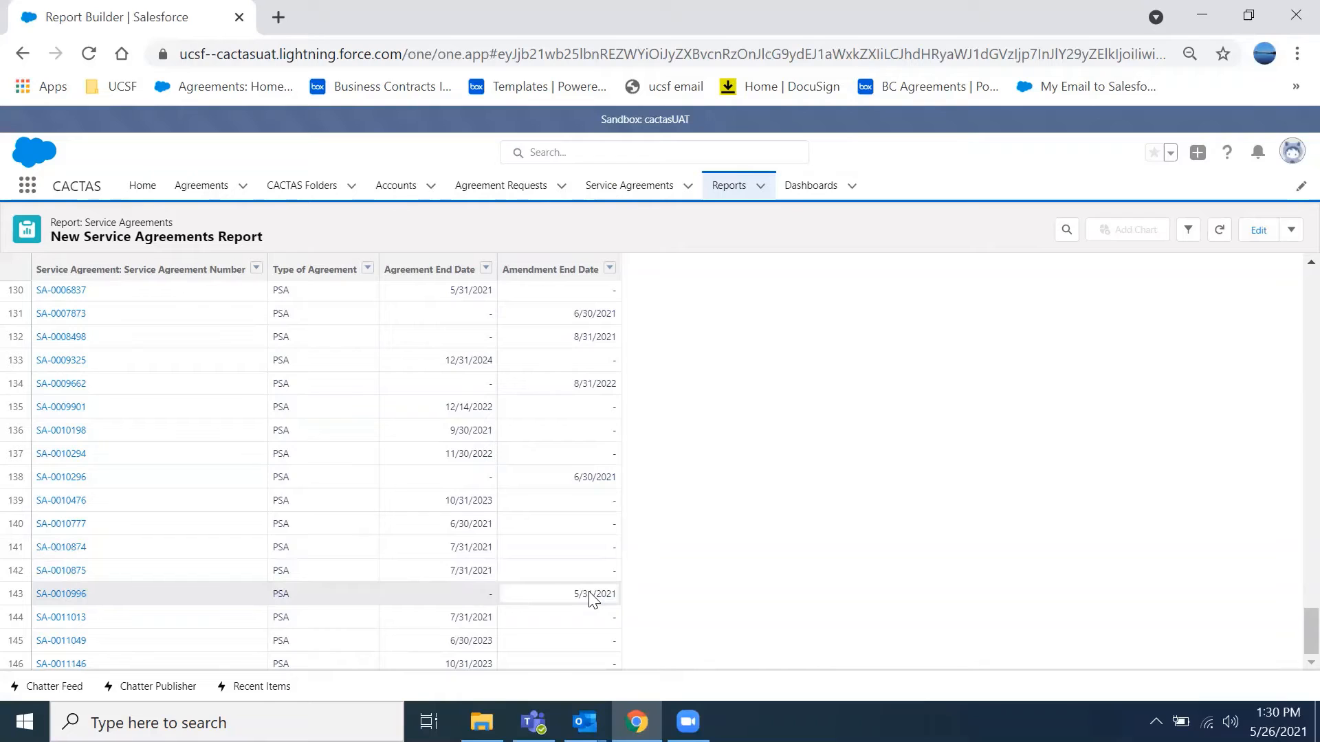
click(1258, 235)
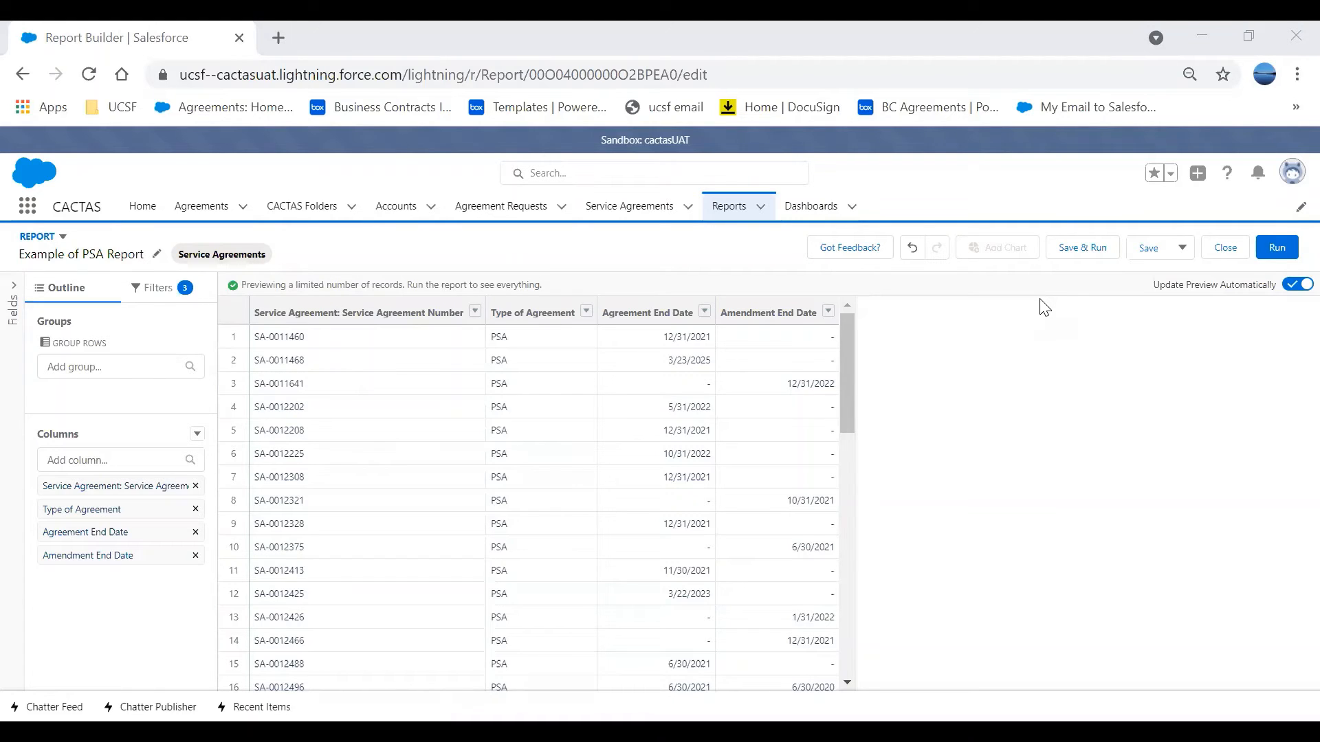
Add the Department field as a column in the report
click(71, 456)
text(depart)
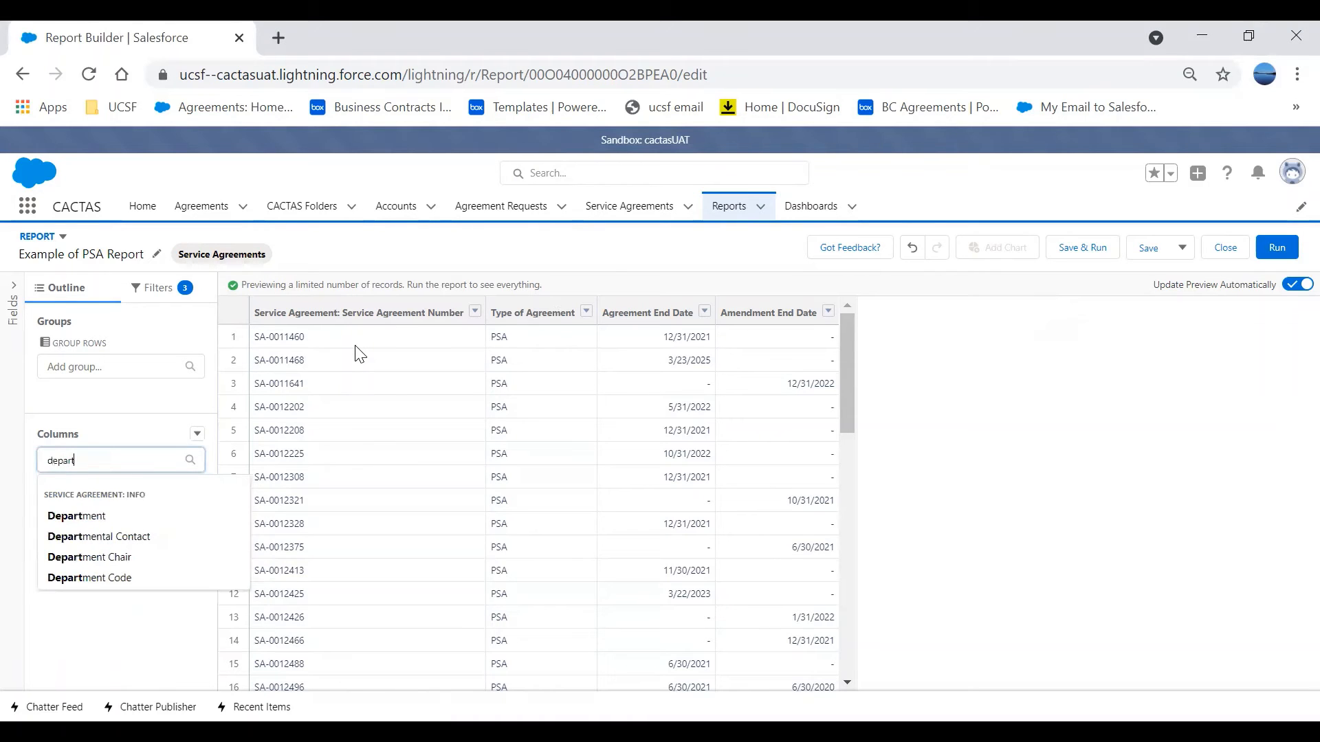
text(m)
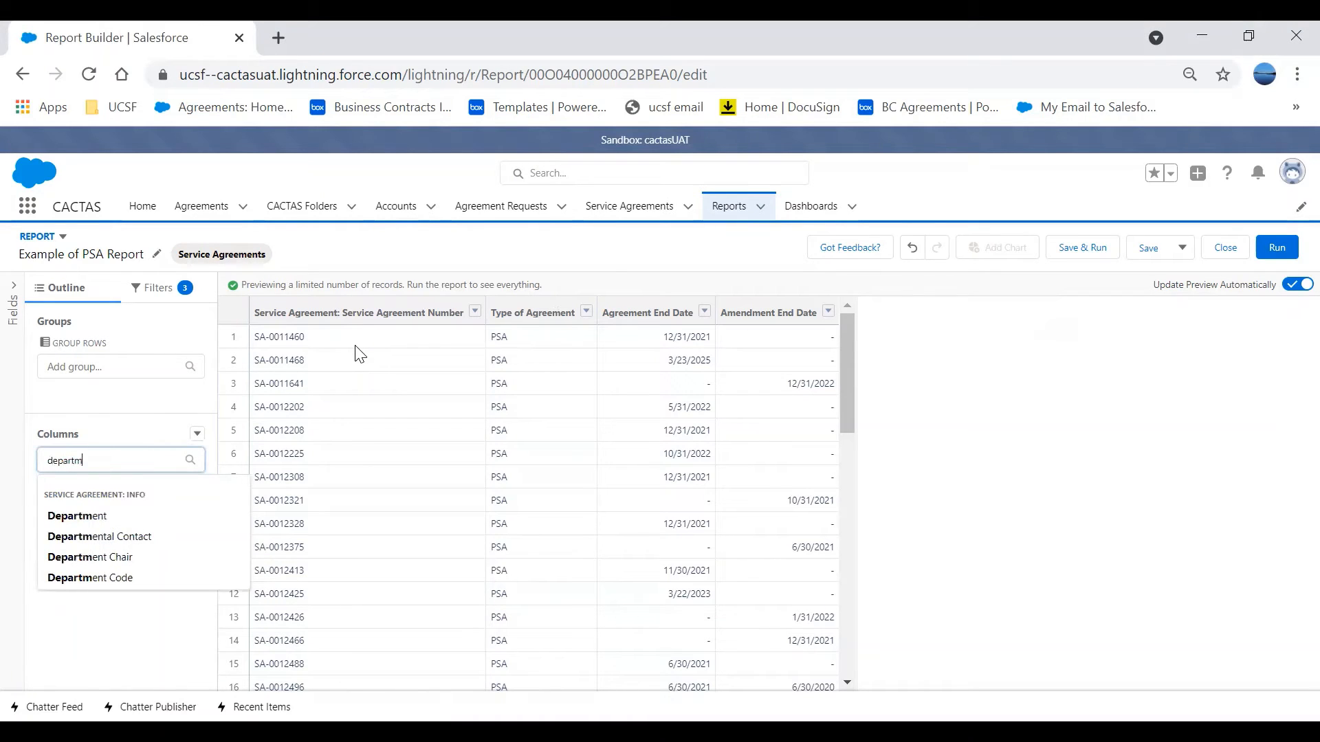
click(162, 524)
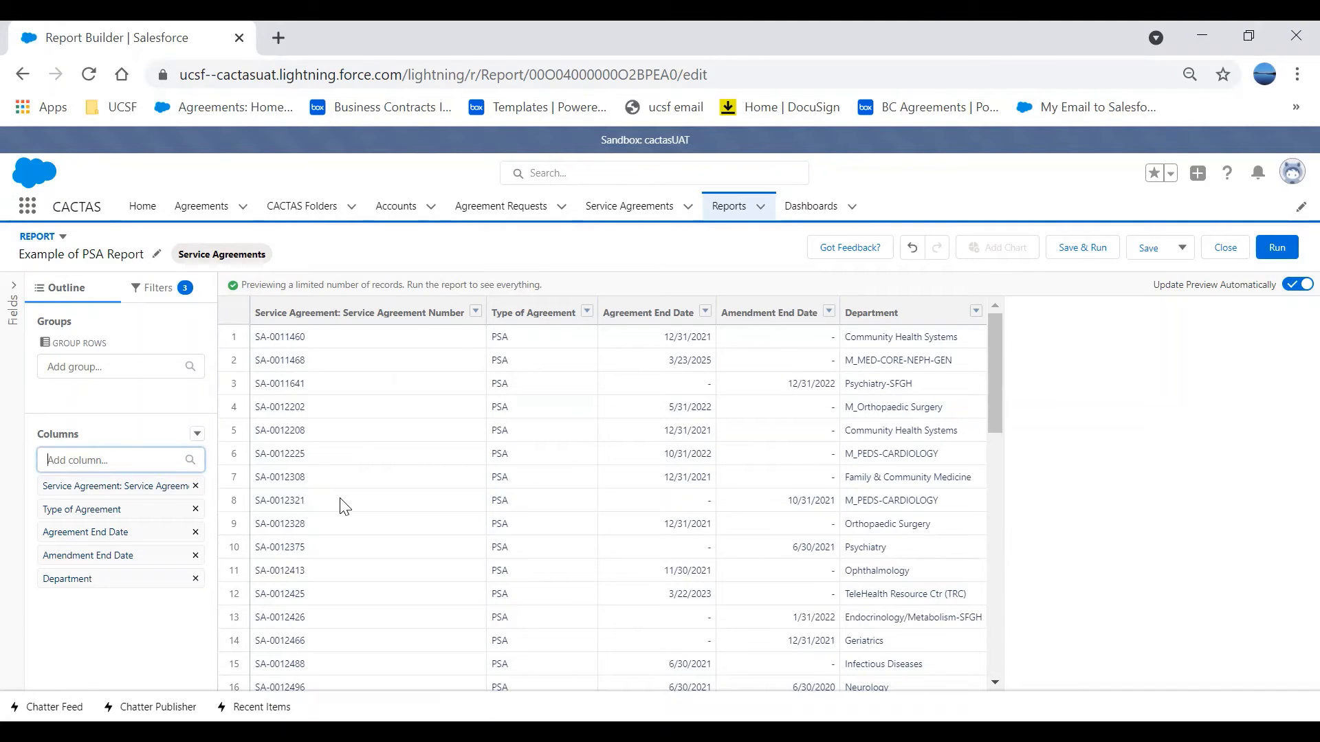
Add a report filter so that Department contains PEDS, and apply it
click(170, 295)
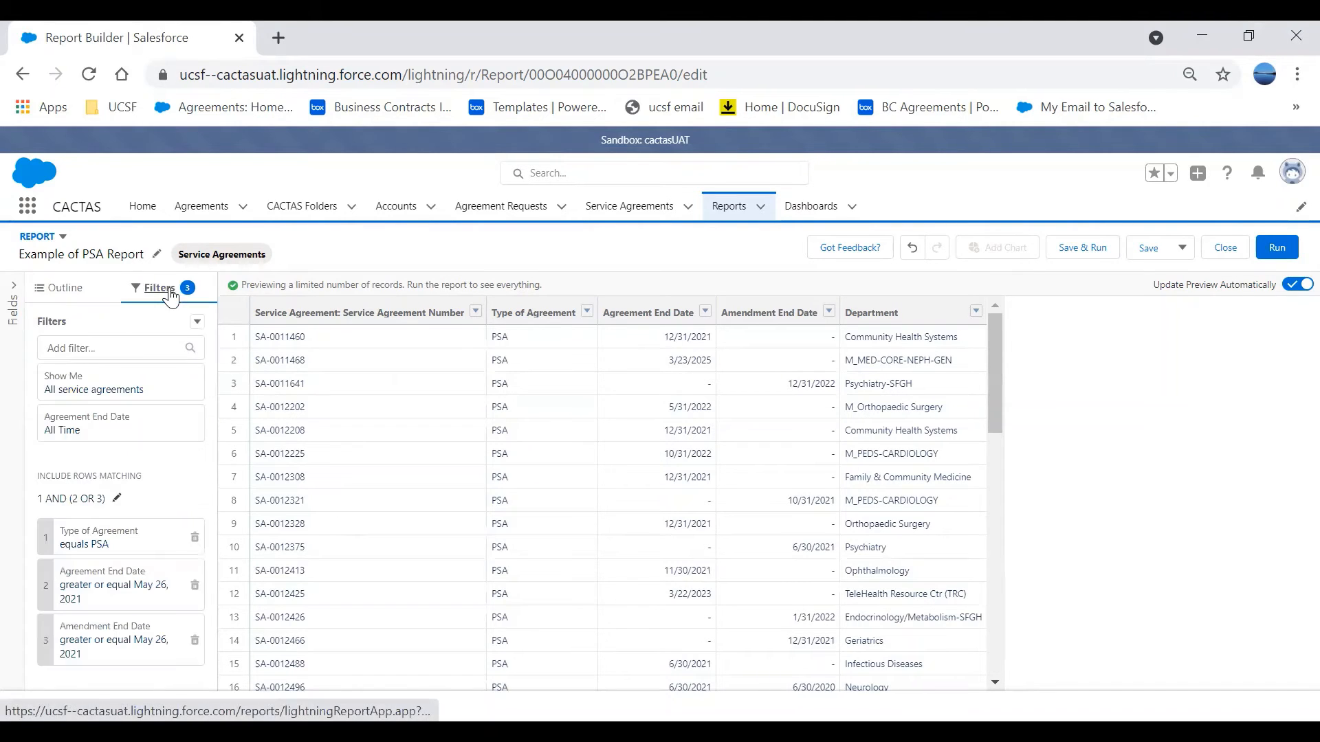
click(132, 344)
text(de)
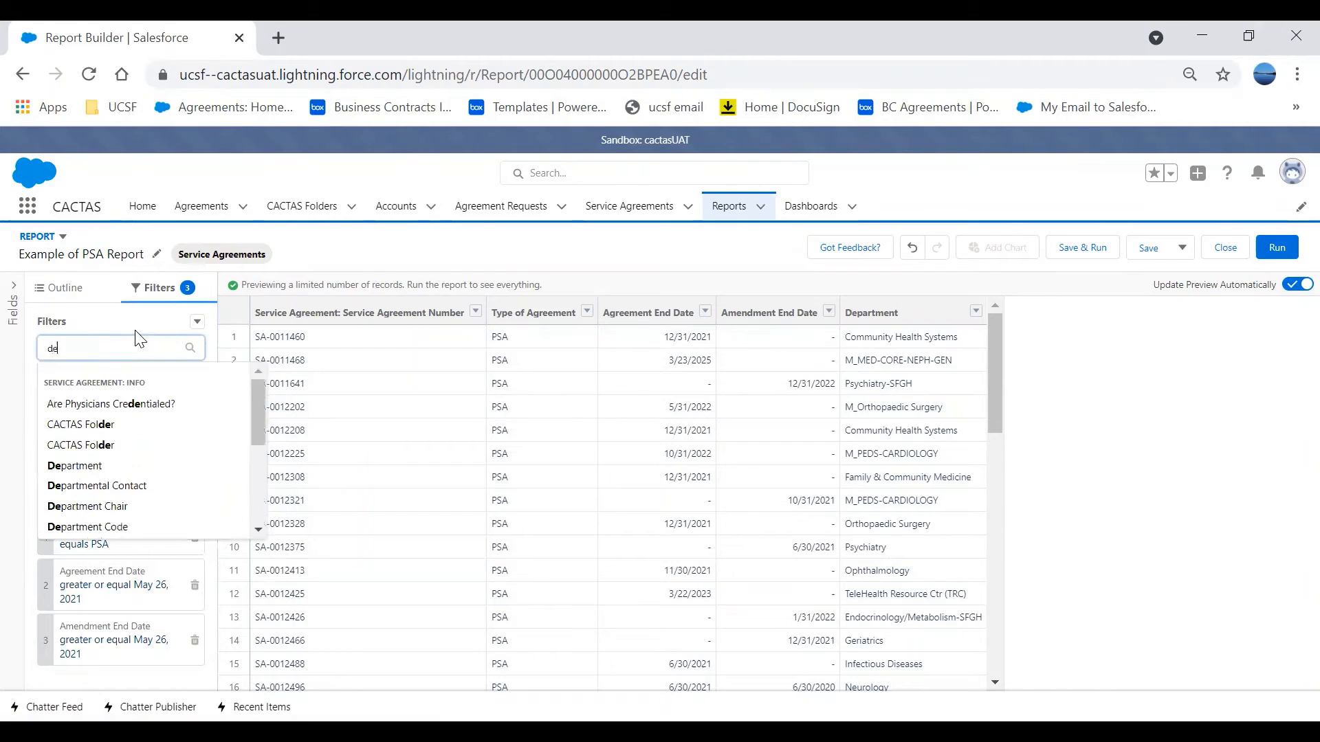
text(partment)
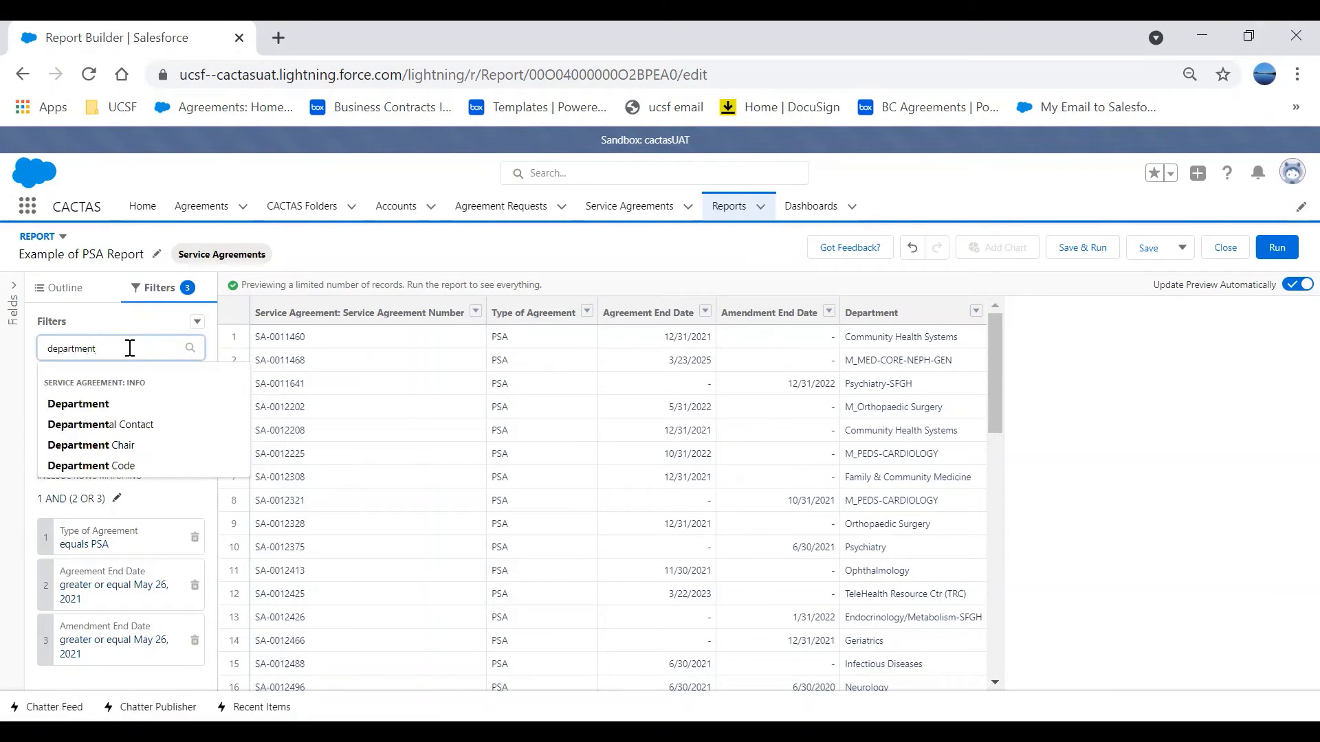
click(119, 404)
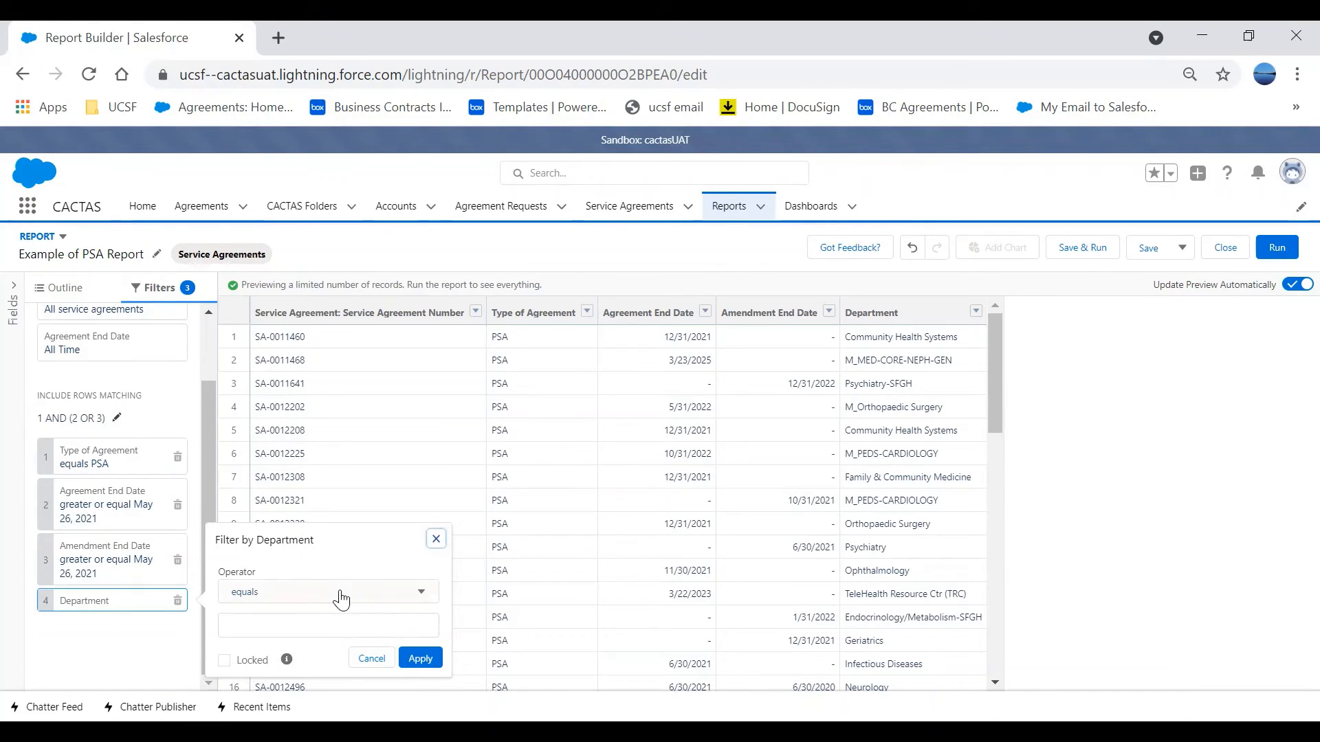
click(285, 633)
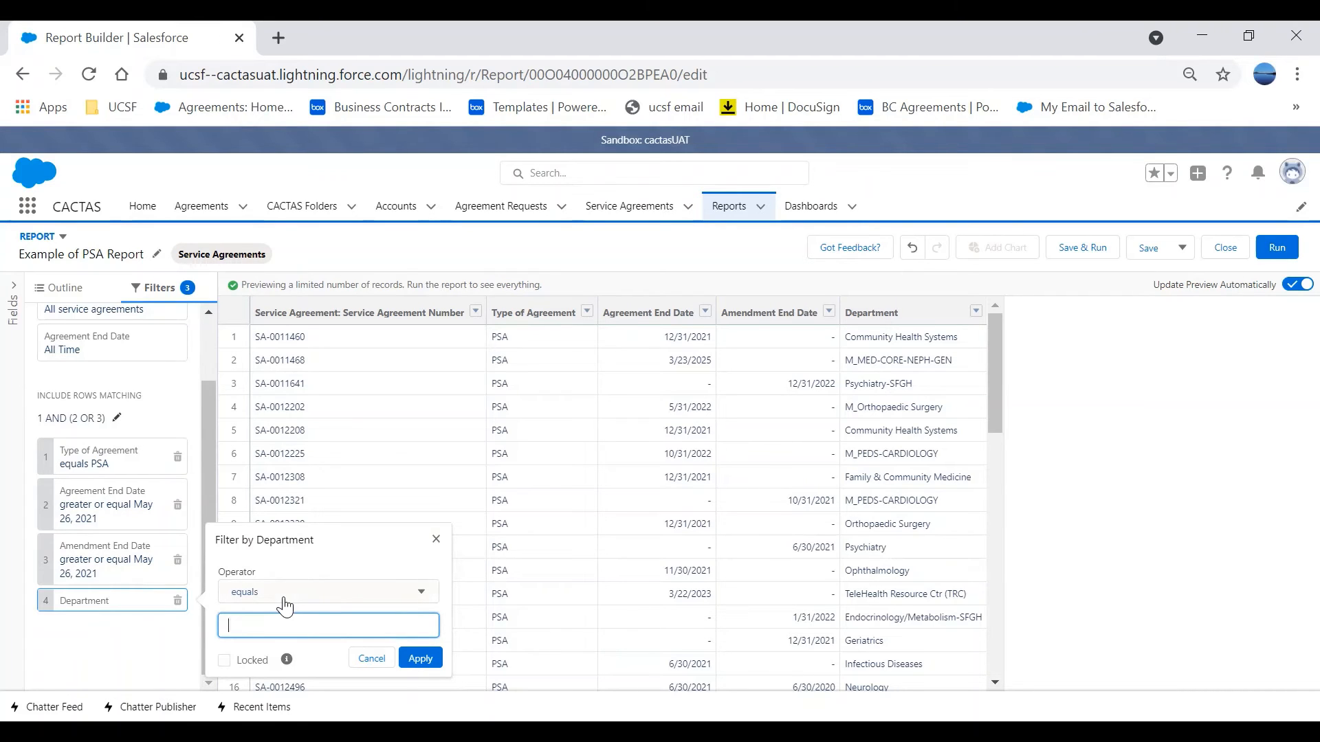
click(285, 605)
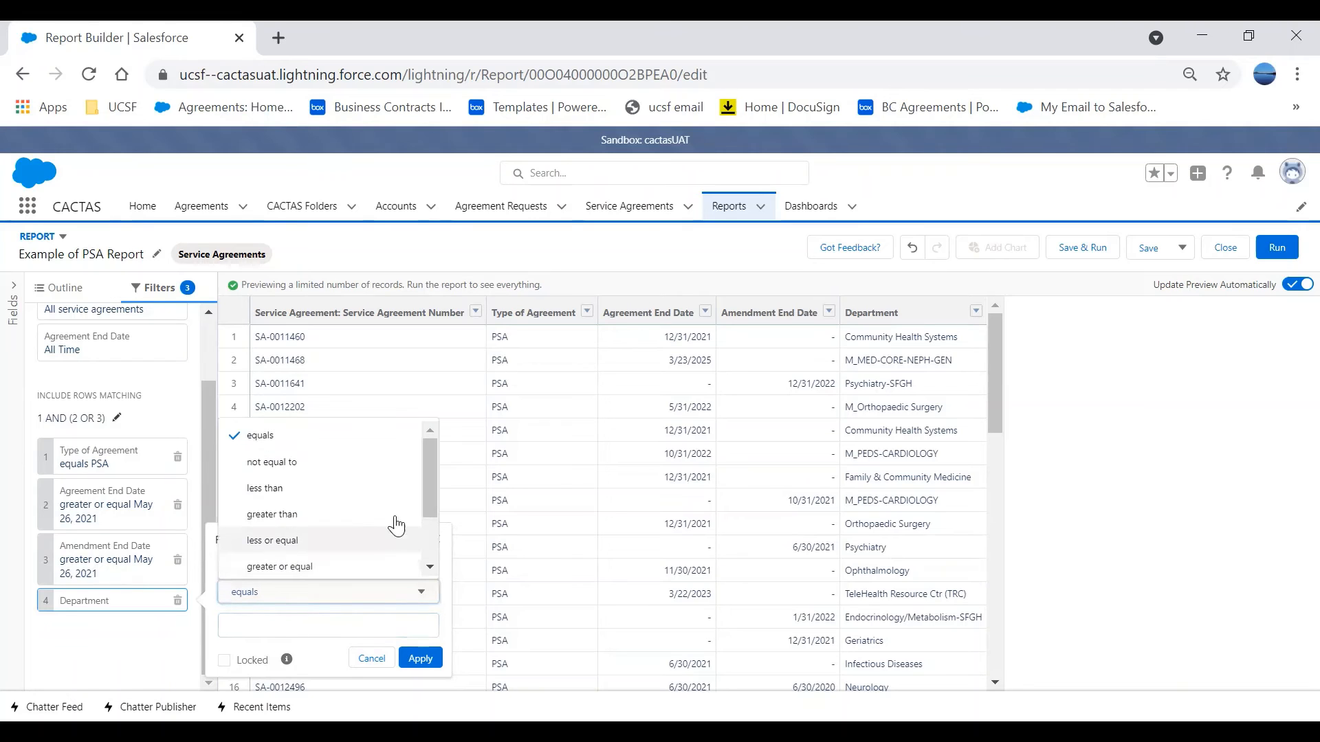
drag(426, 499, 426, 551)
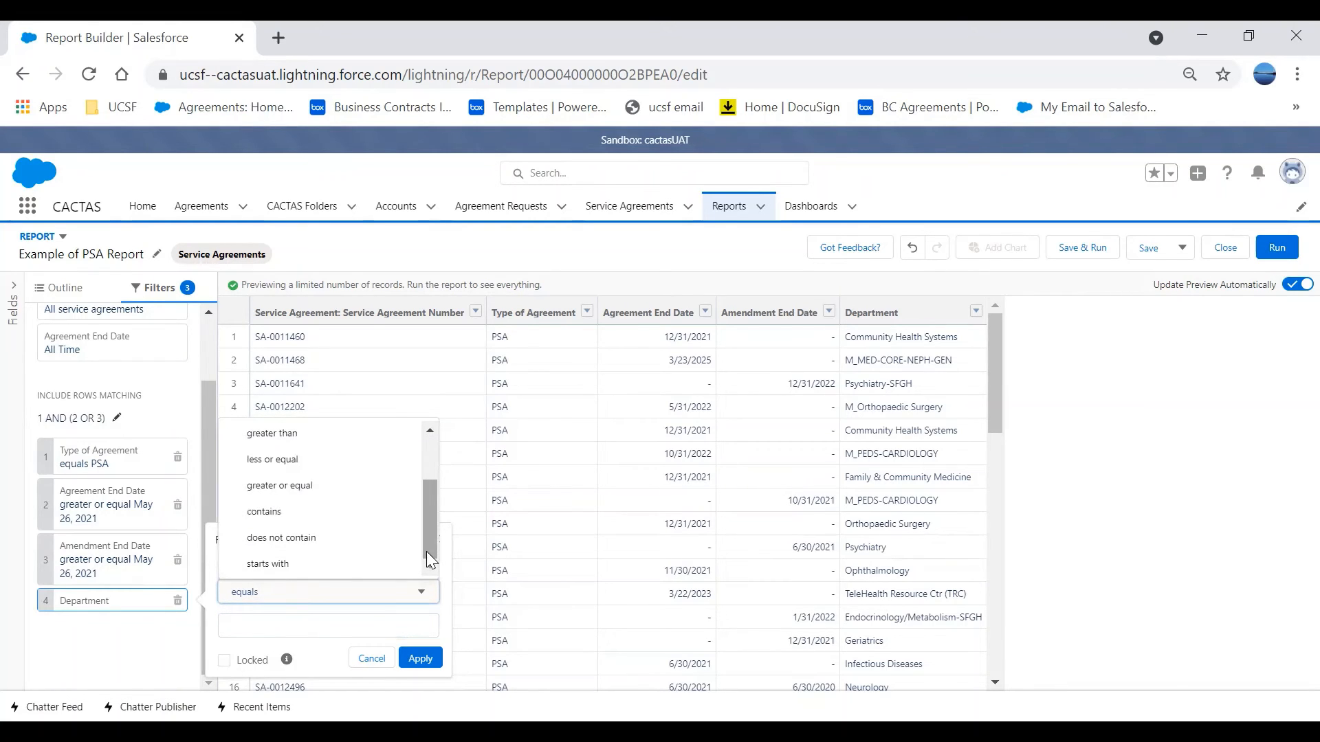
click(369, 521)
click(343, 625)
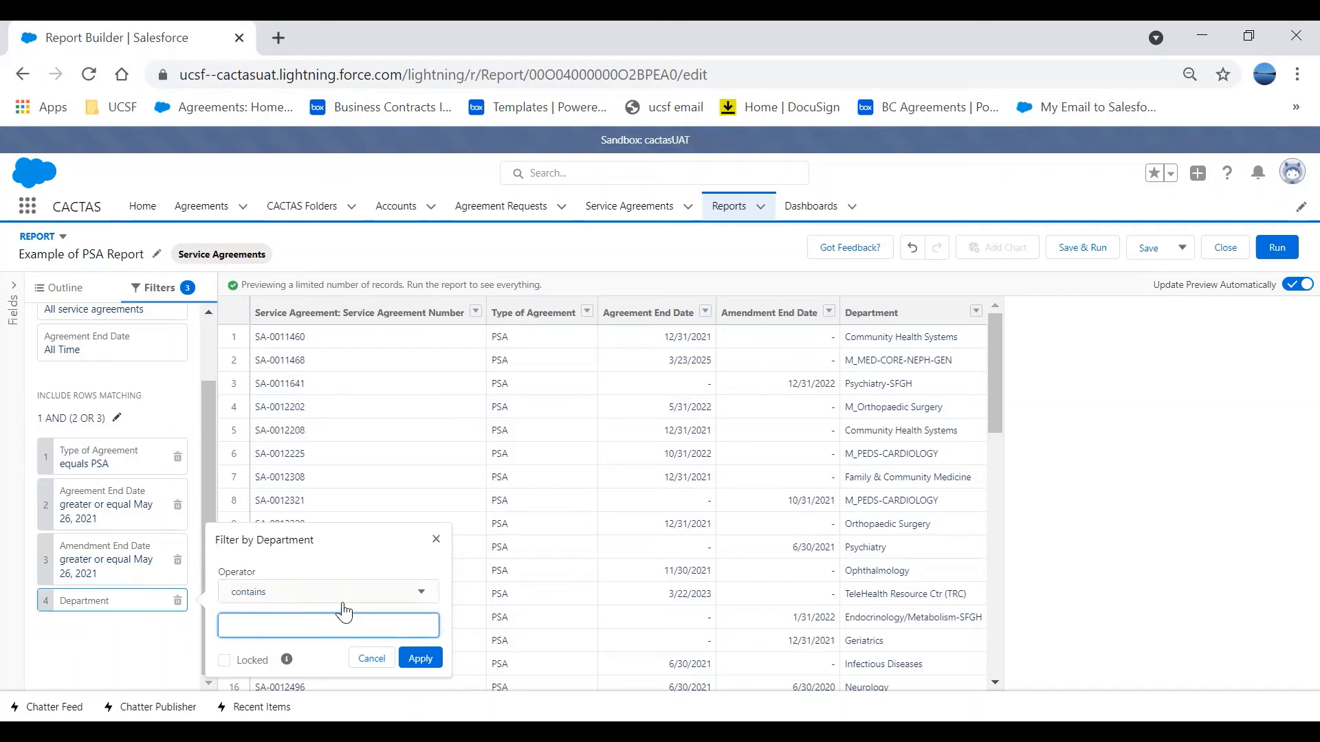
text(PEDS)
click(410, 658)
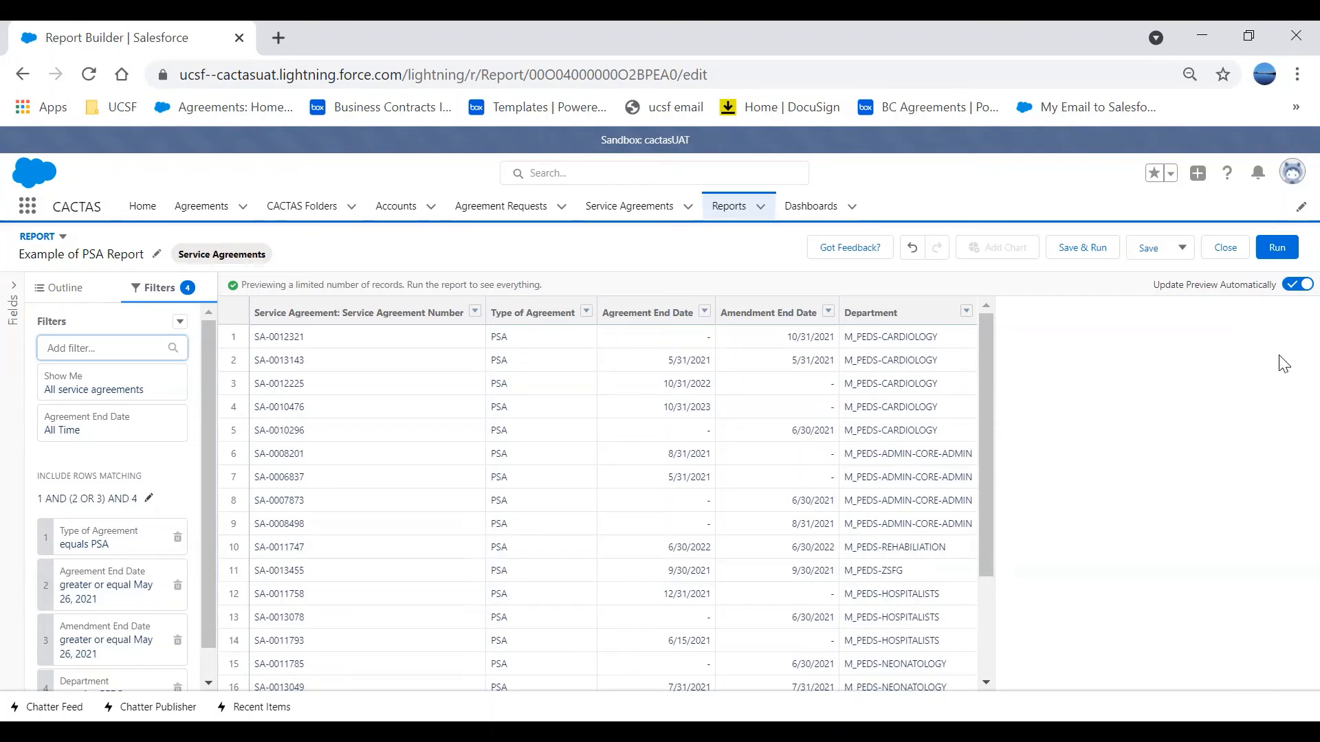
Run the report and review the filtered PEDS agreements down to the last row
click(1275, 252)
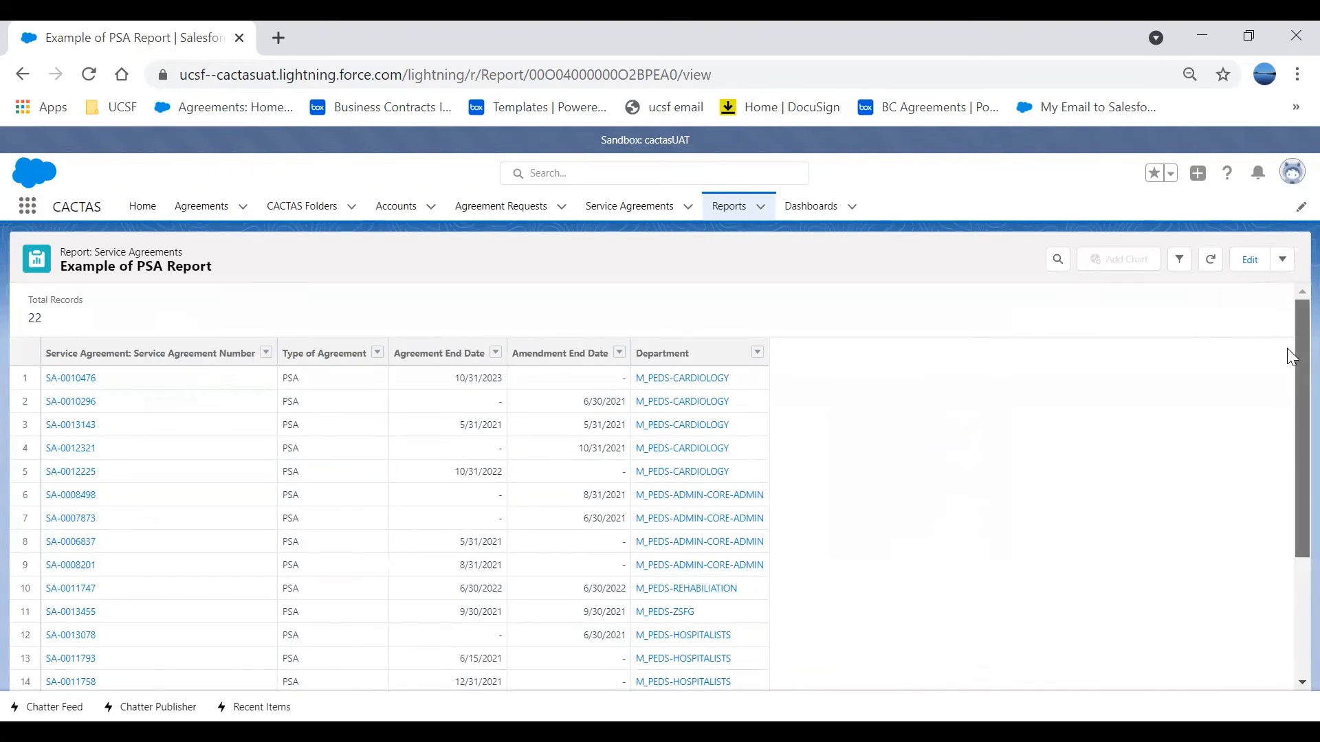
drag(1292, 368, 1289, 485)
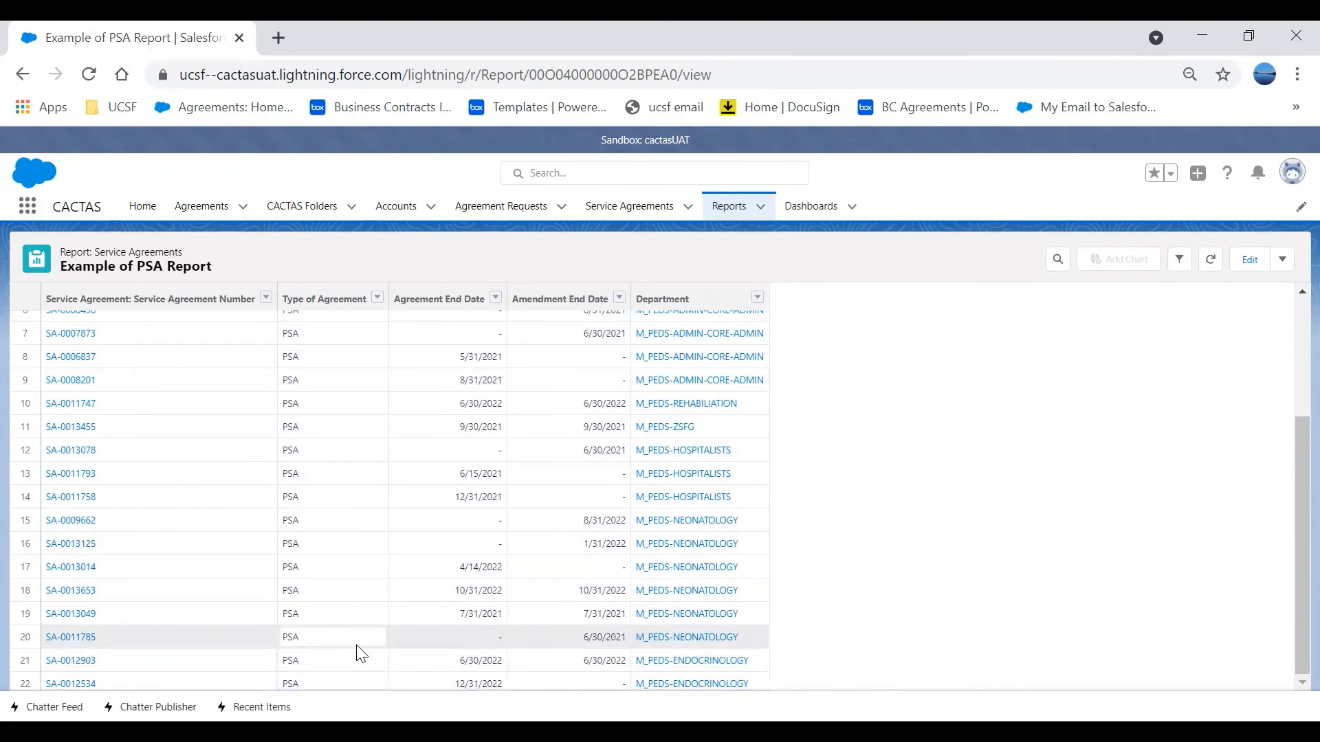
scroll(357, 653, up, 3)
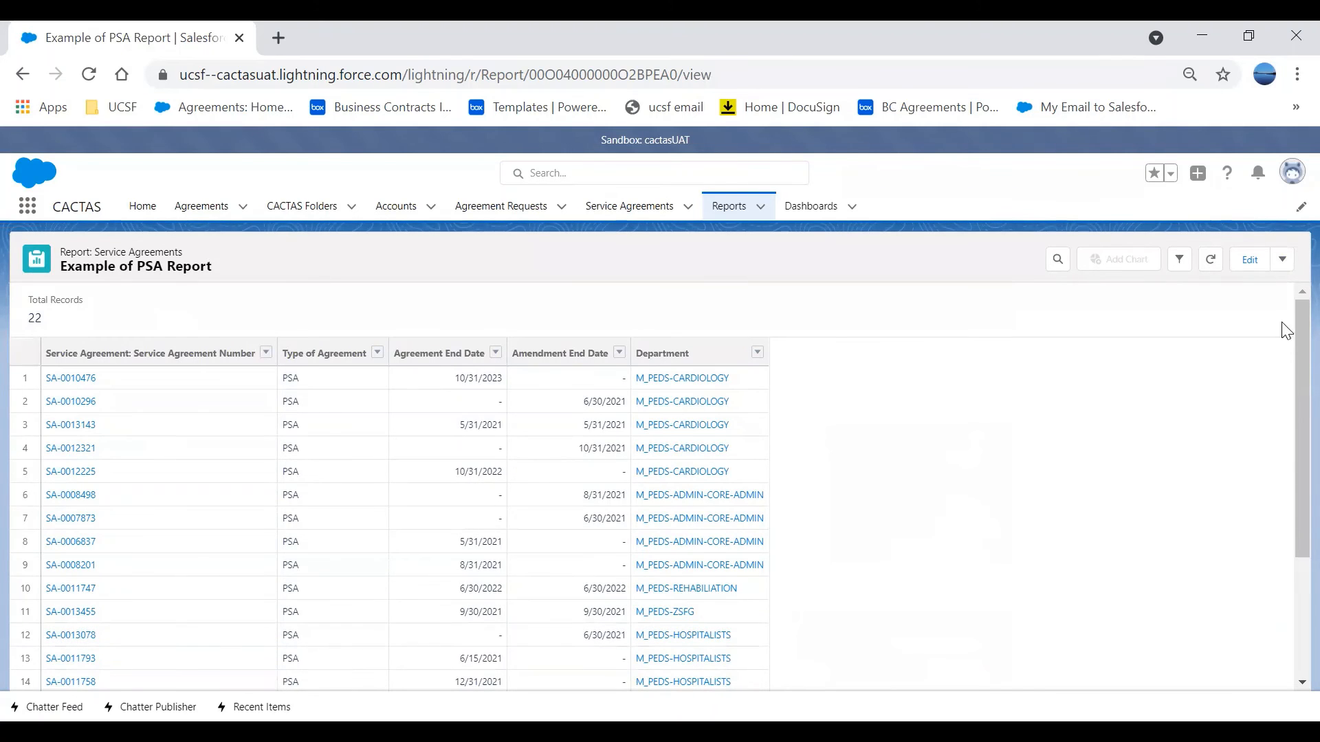
Save a copy of the report as "Example of Name" in Private Reports and dismiss the notification
click(1284, 263)
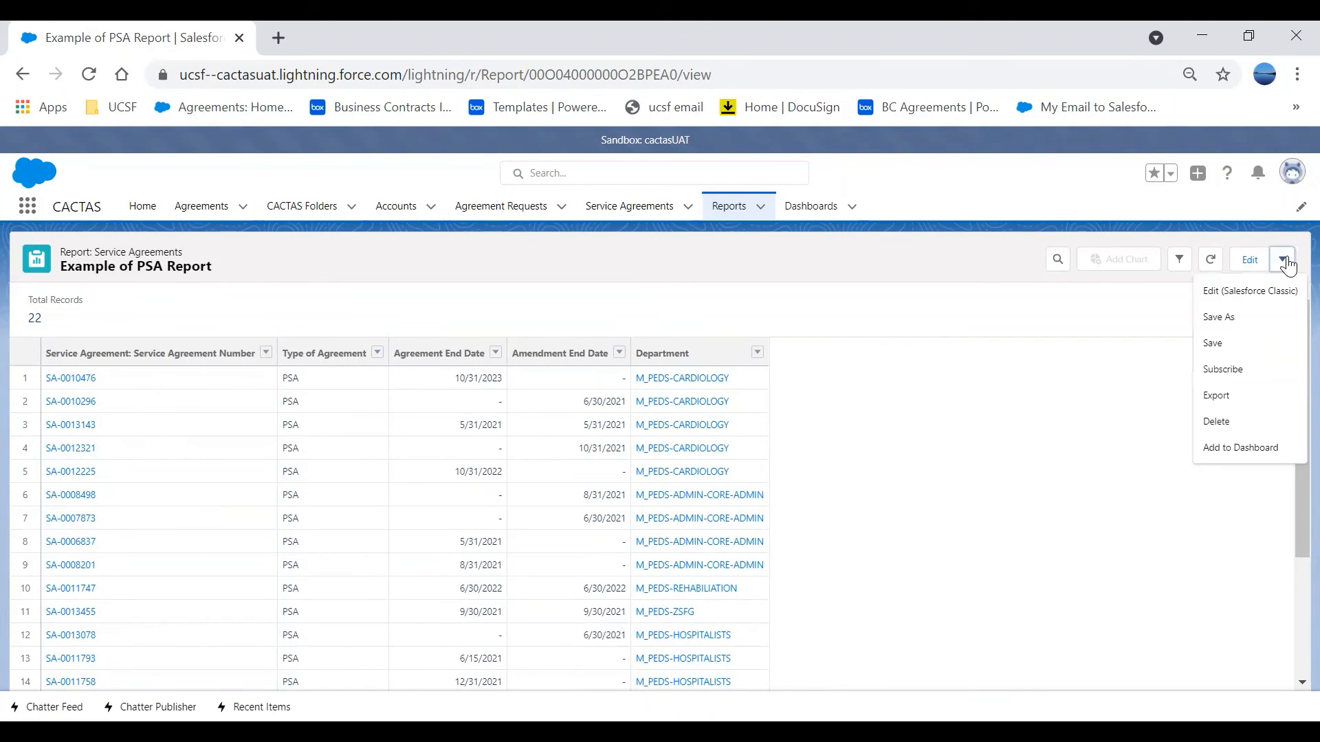
click(1261, 318)
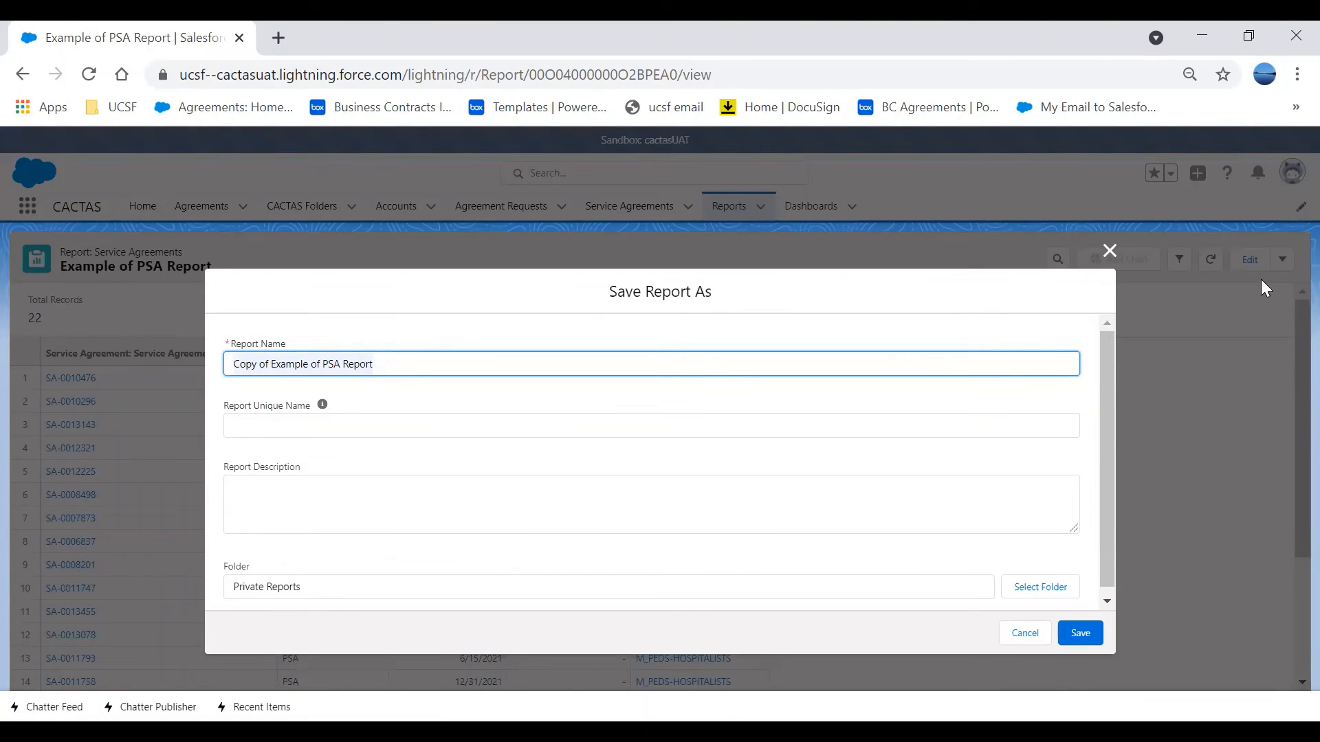
text(Example of )
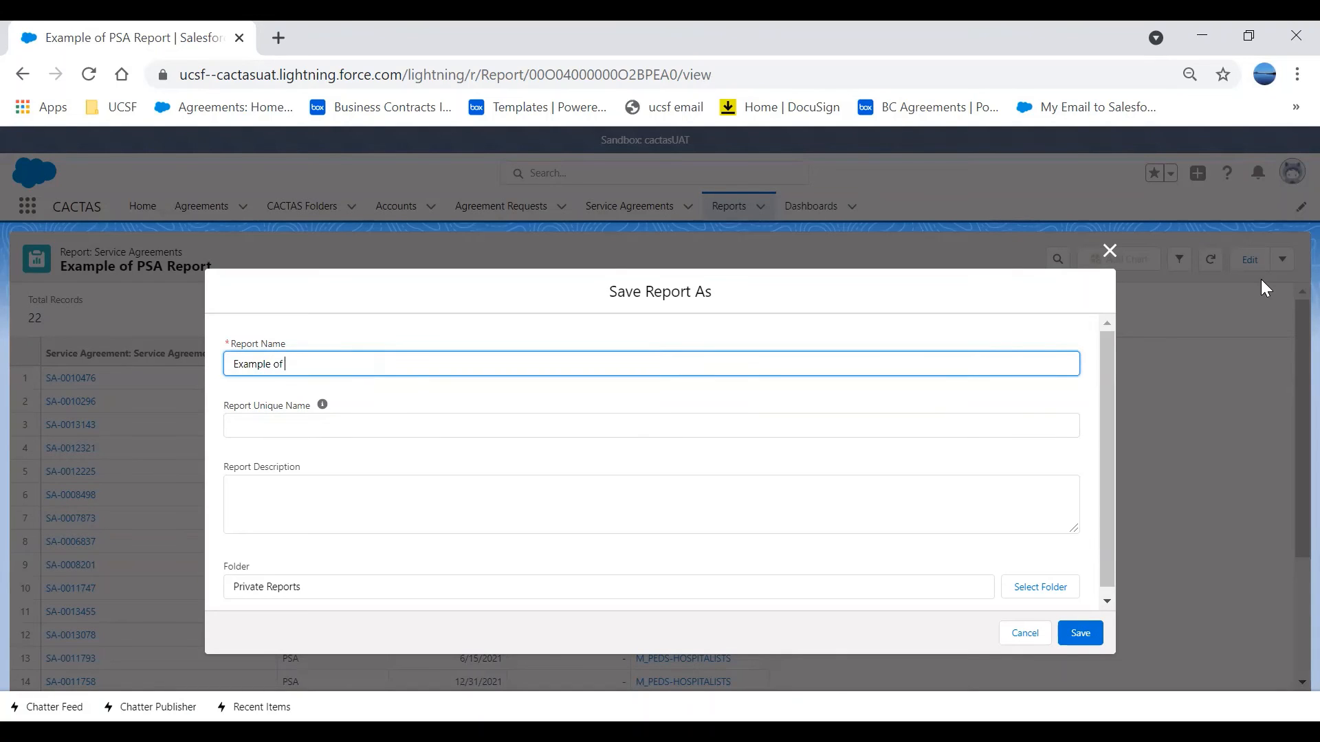
text(Name)
click(1088, 639)
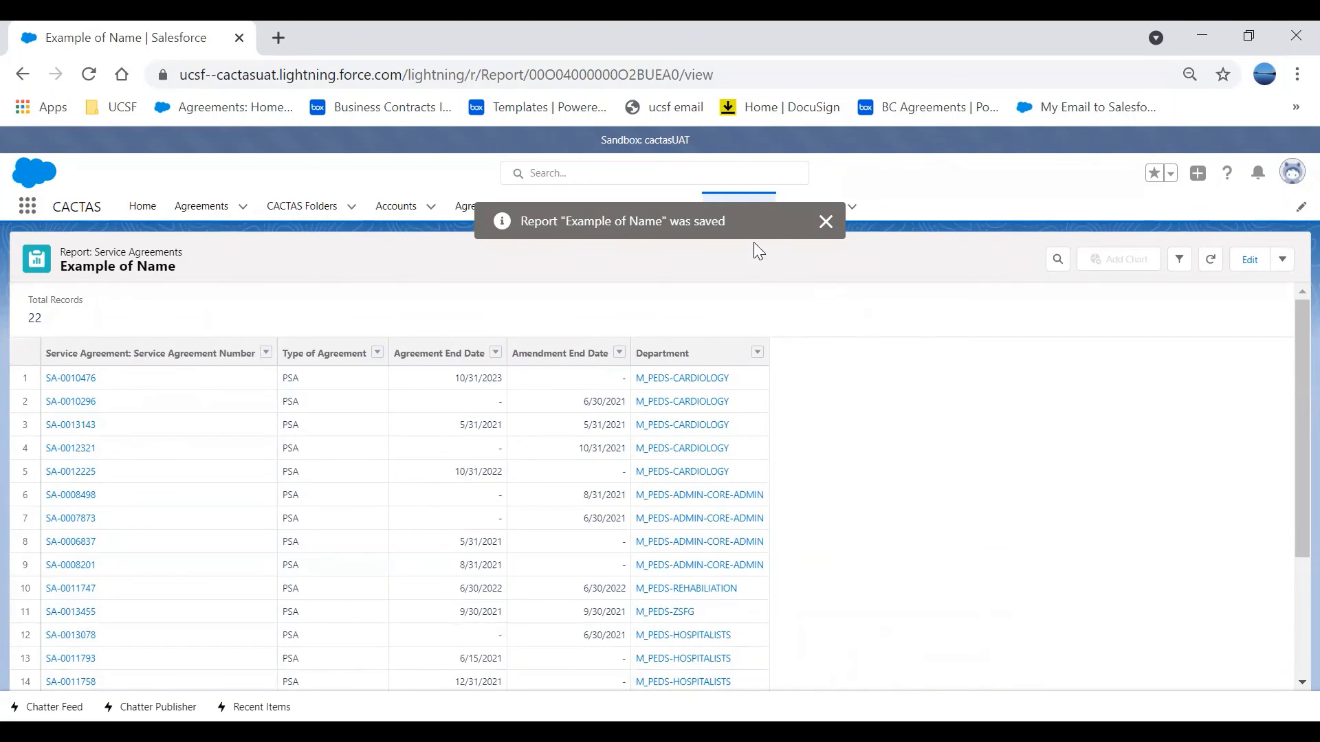
click(826, 221)
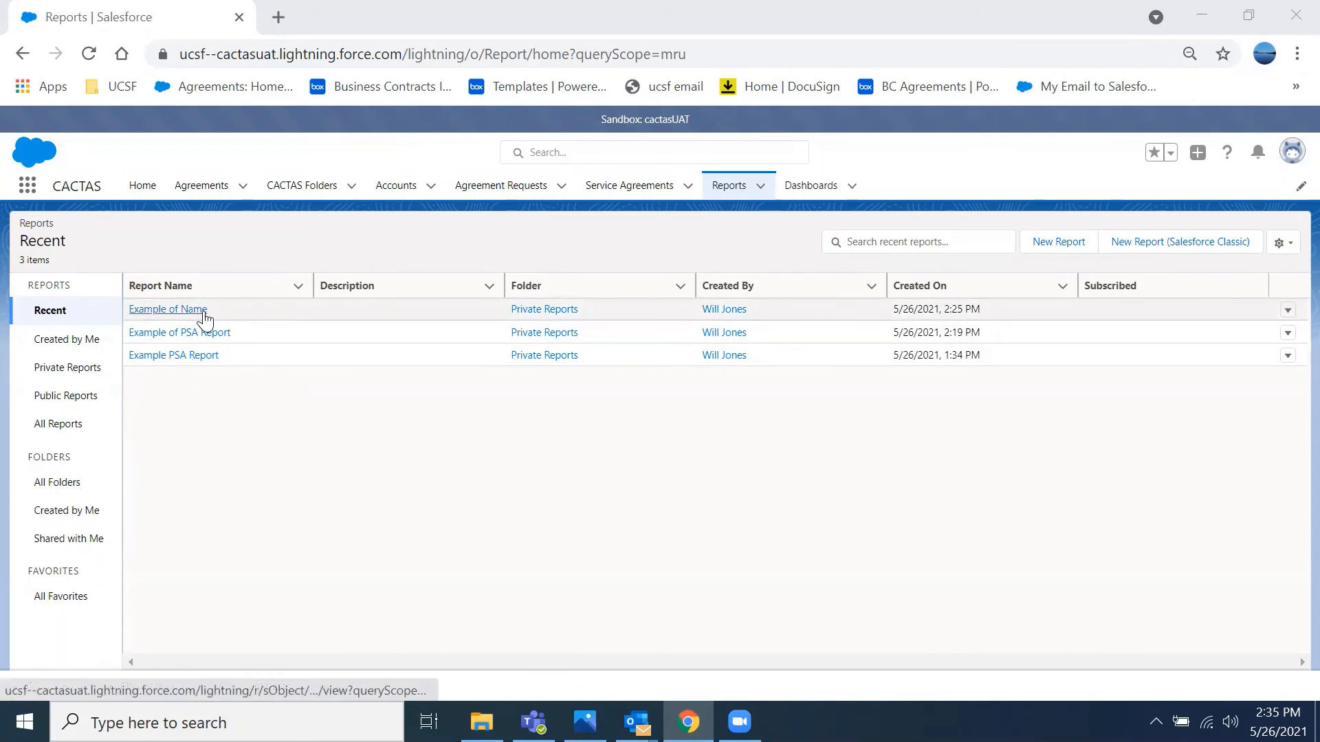
Open the "Example of Name" report from the recent reports and export it as a Formatted Report in Excel .xlsx format
click(194, 311)
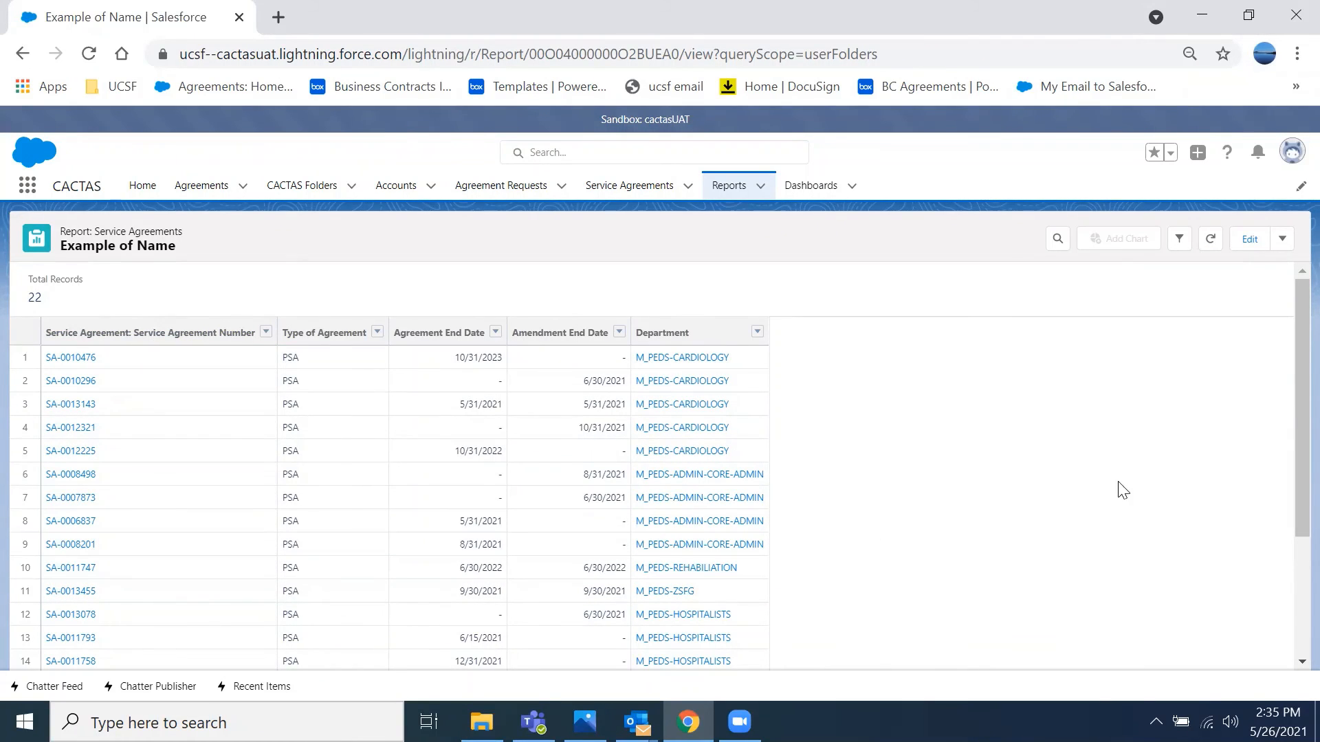
click(1282, 241)
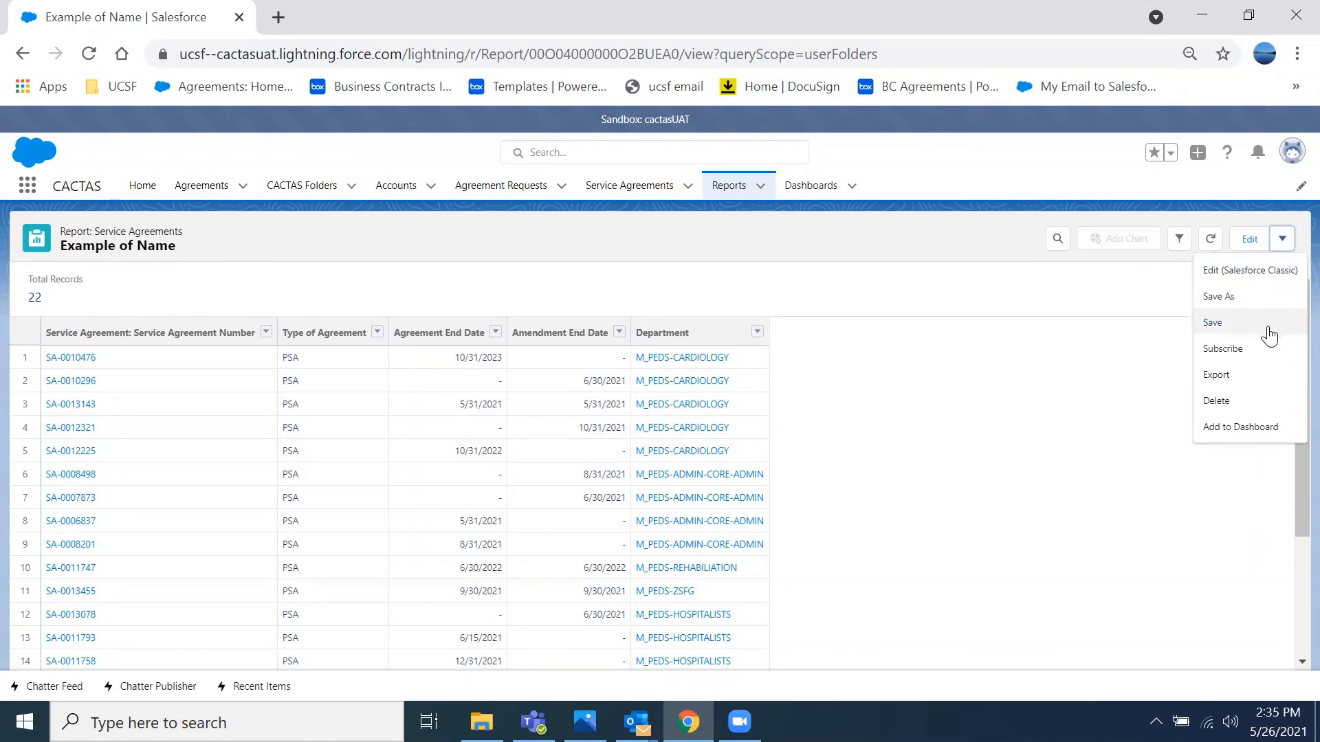
click(1216, 375)
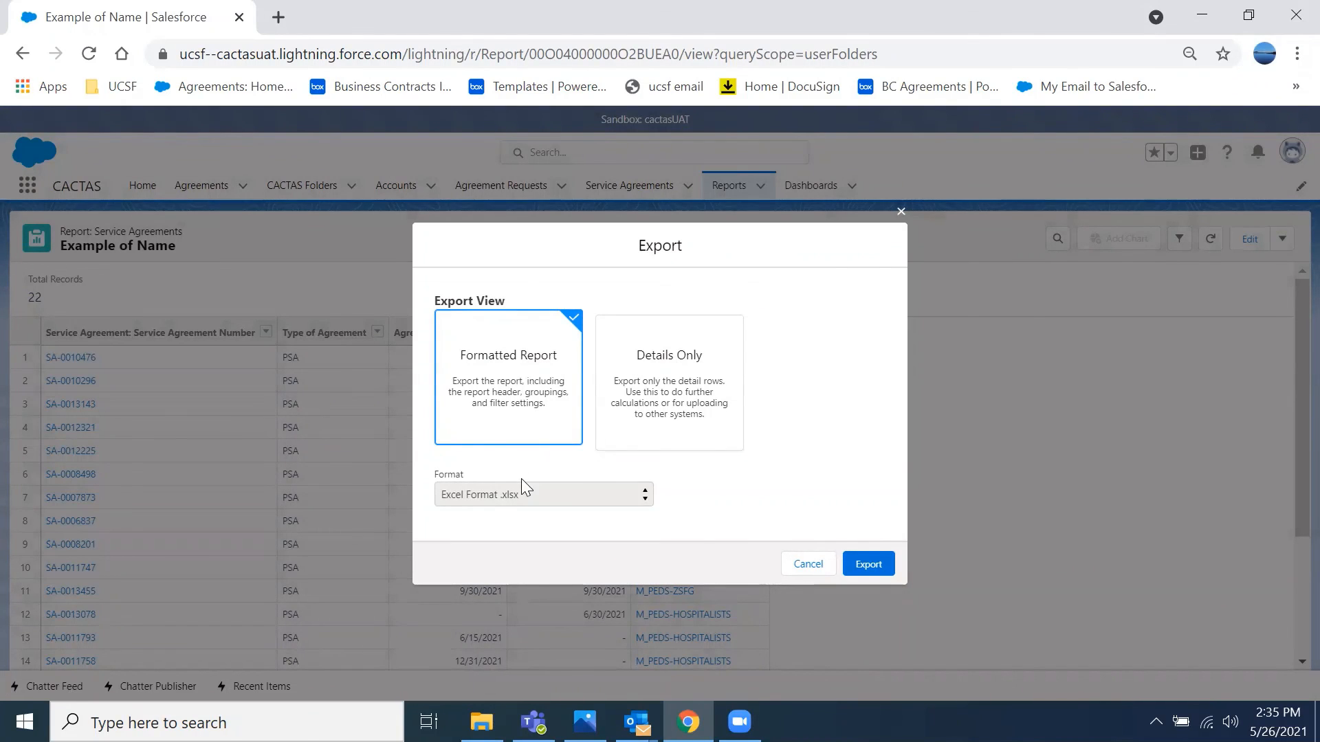
click(867, 564)
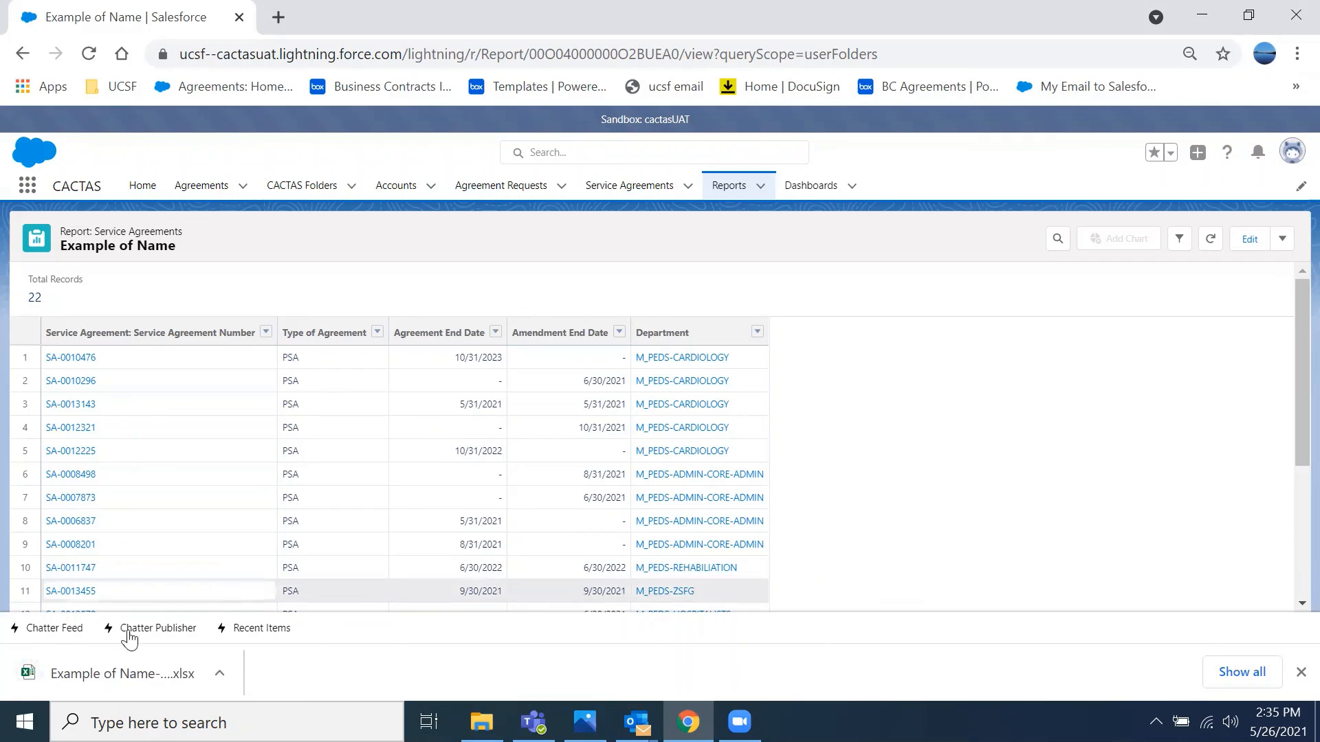
Open the exported file in Excel, enable editing, review its rows down to the end, and switch back to Salesforce
click(92, 661)
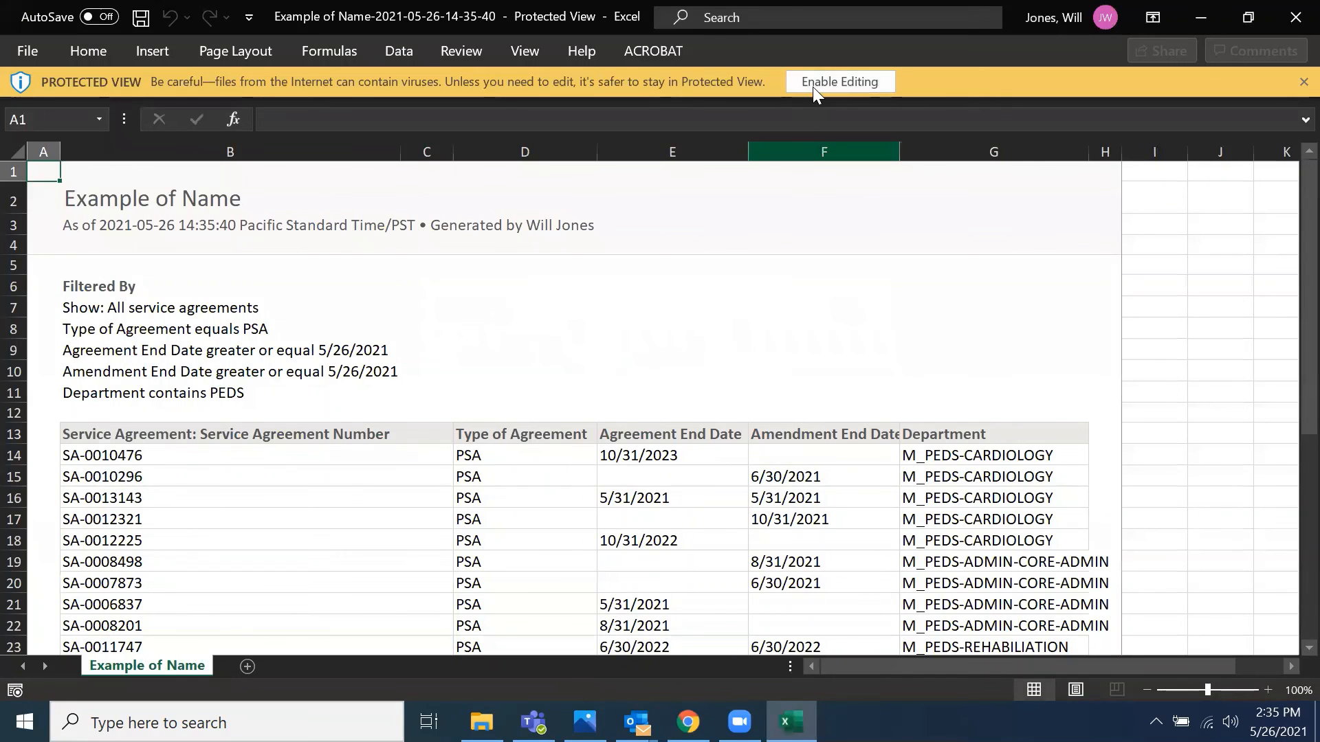
click(842, 83)
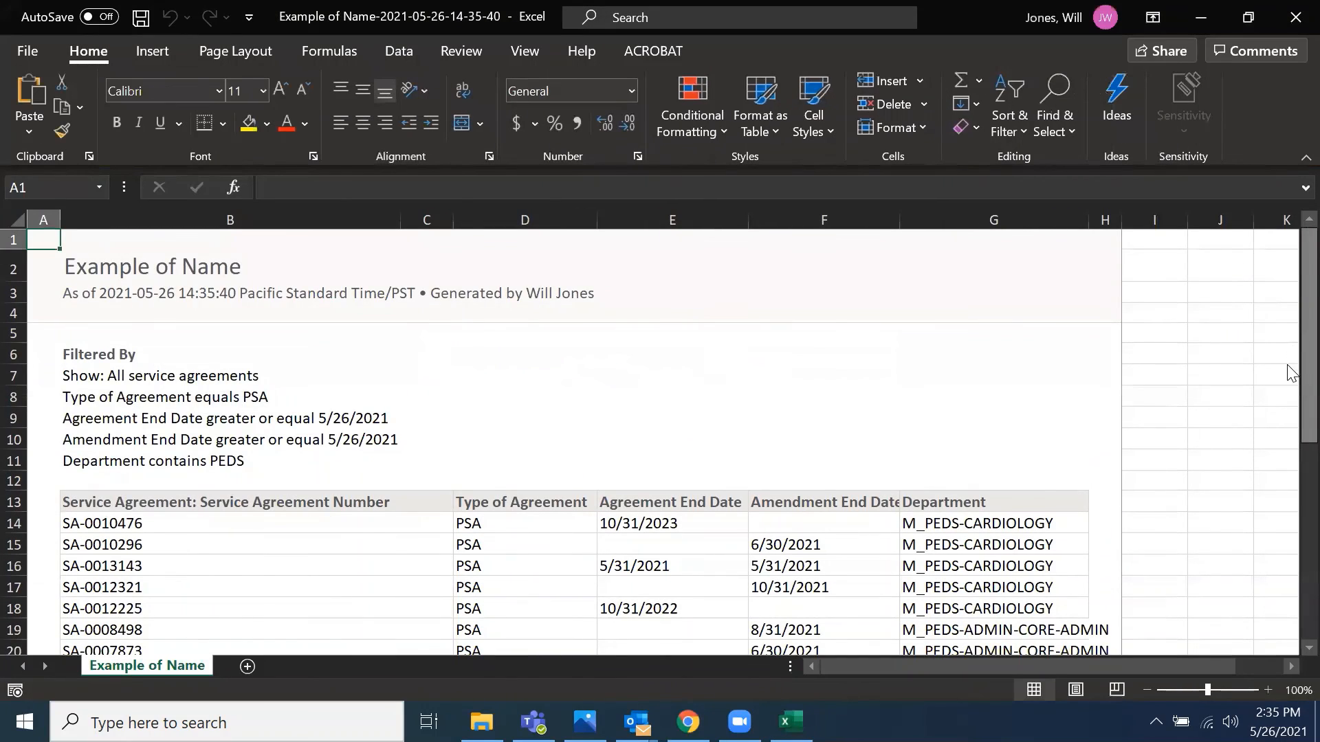
drag(1288, 371, 1291, 496)
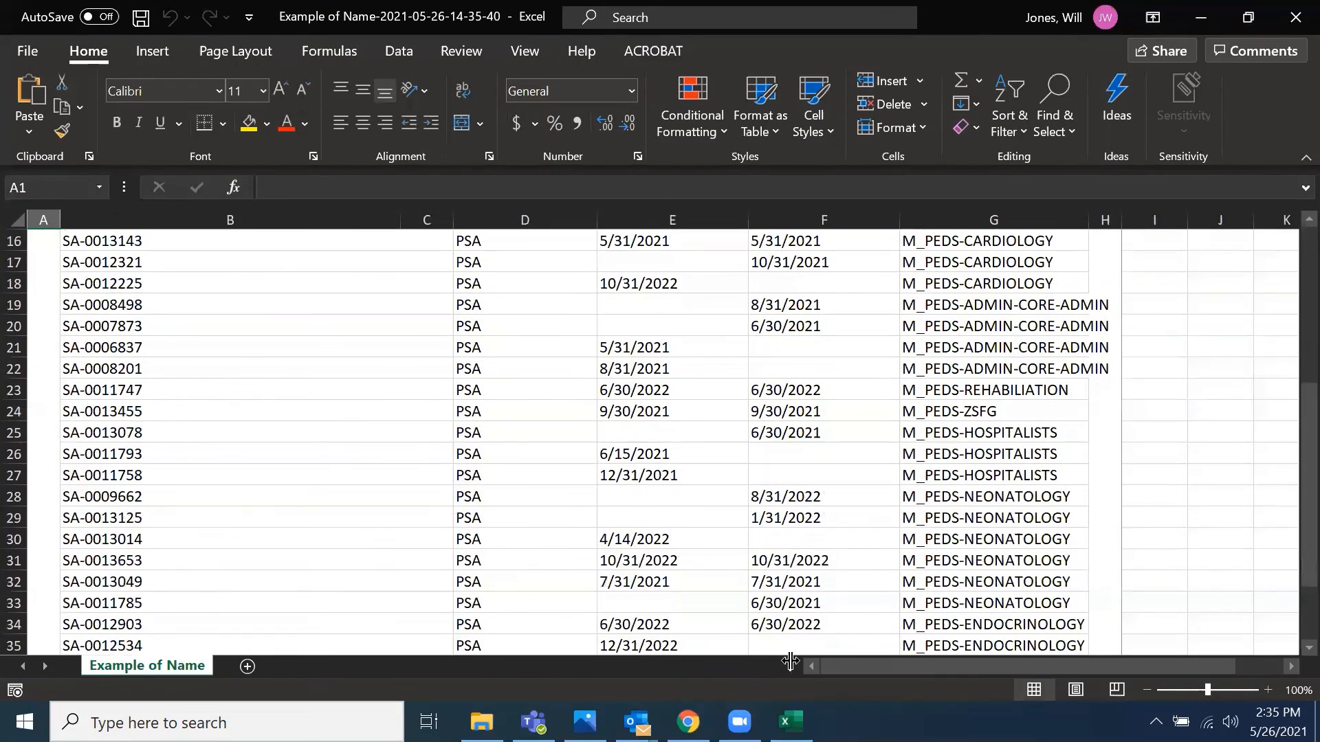
key(alt+Tab)
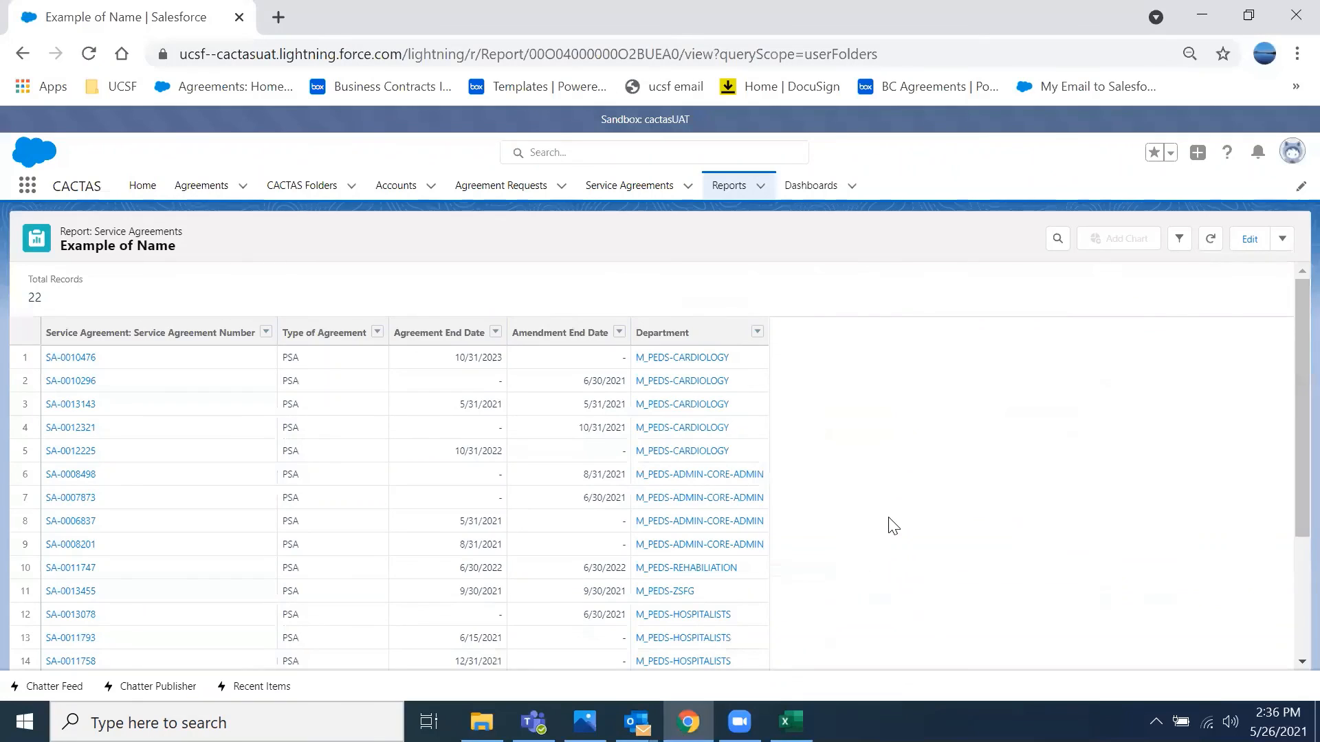